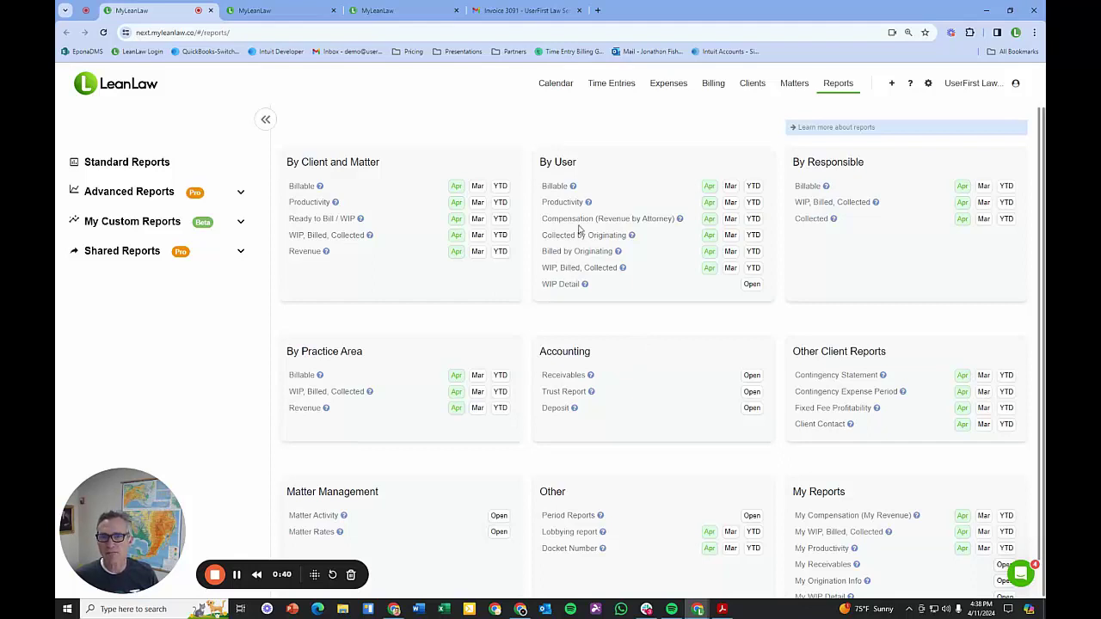
Highlight the By Client and Matter and By User report headings, then open the Expenses list.
left_click_drag(383, 166, 287, 162)
left_click_drag(571, 187, 555, 163)
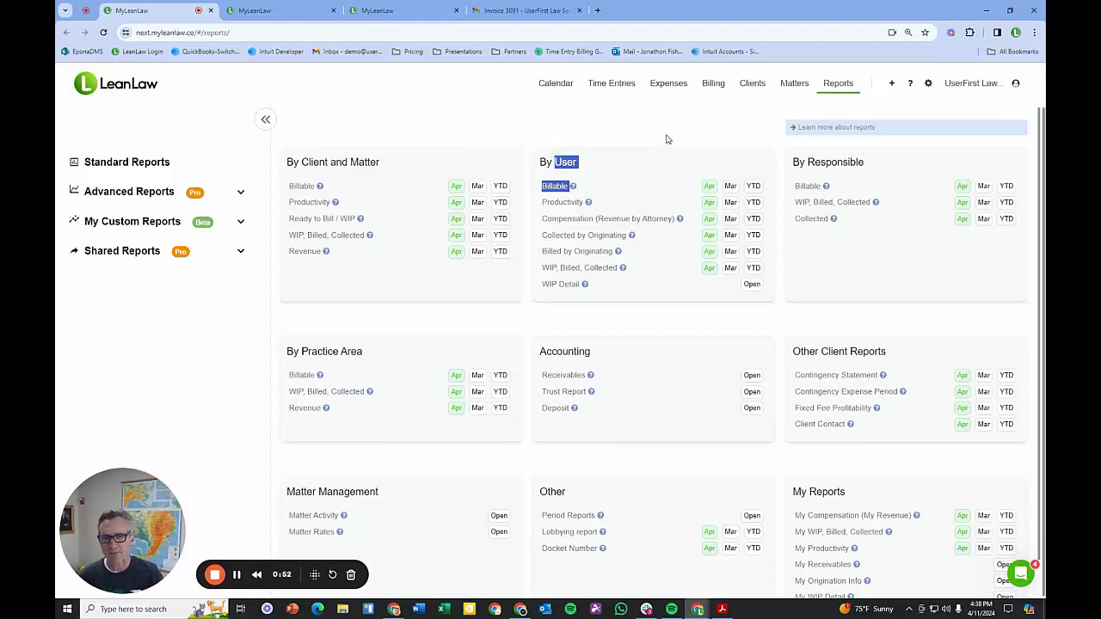
left_click(668, 83)
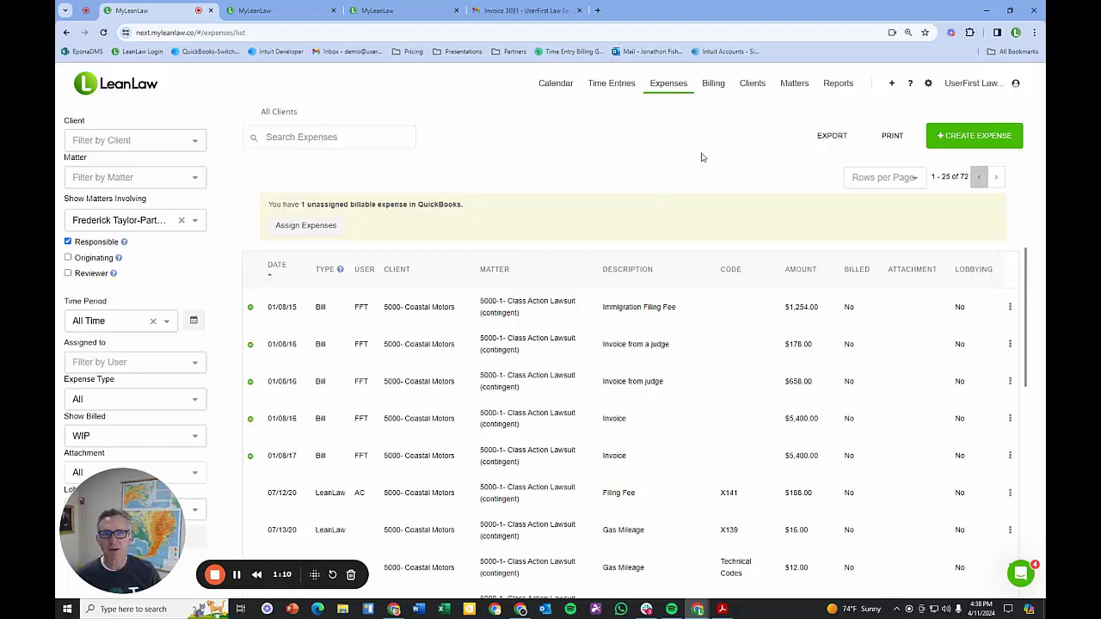
Go to the Ready to Bill billing page from the Billing navigation.
left_click(714, 93)
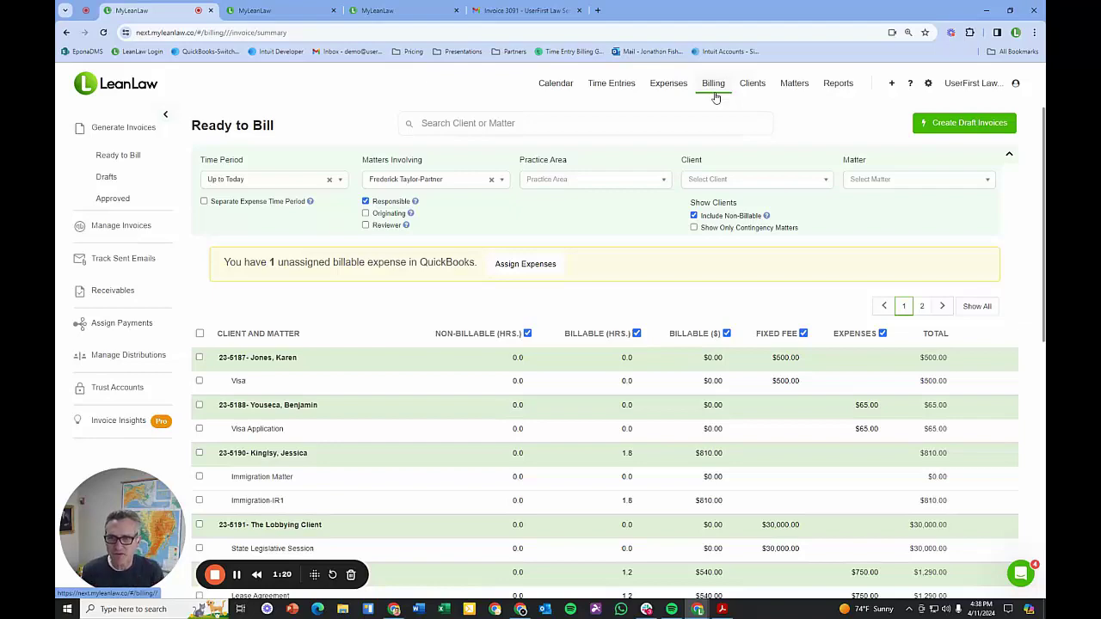
Bring up the Invoice 3091 email and review it down to the $16,136.50 summary and PDF attachments.
left_click(525, 12)
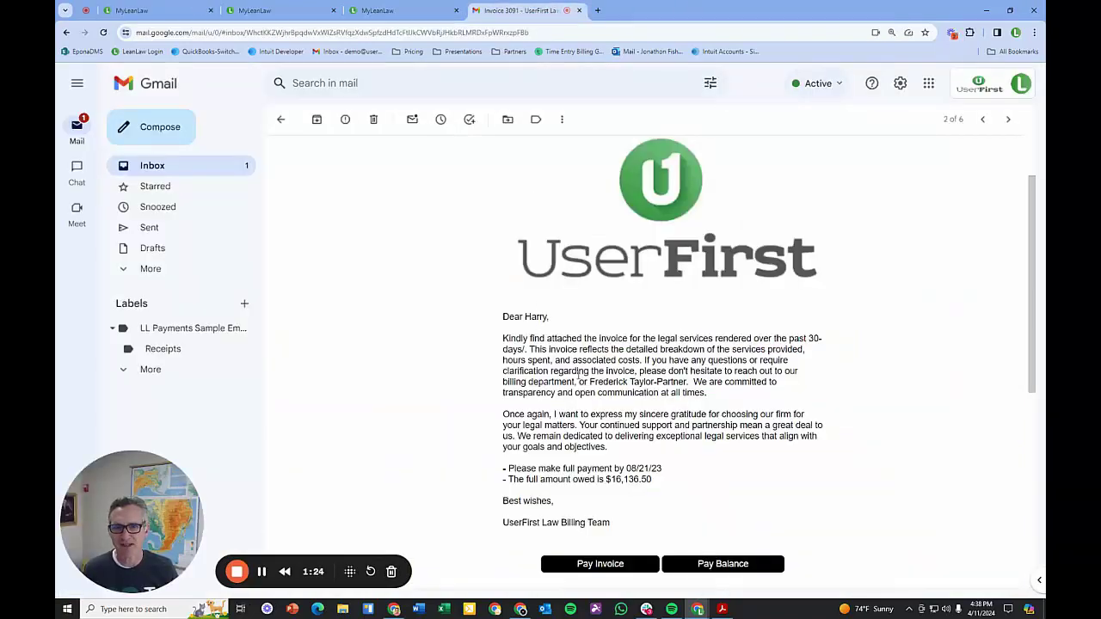
scroll(515, 276, "down", 1)
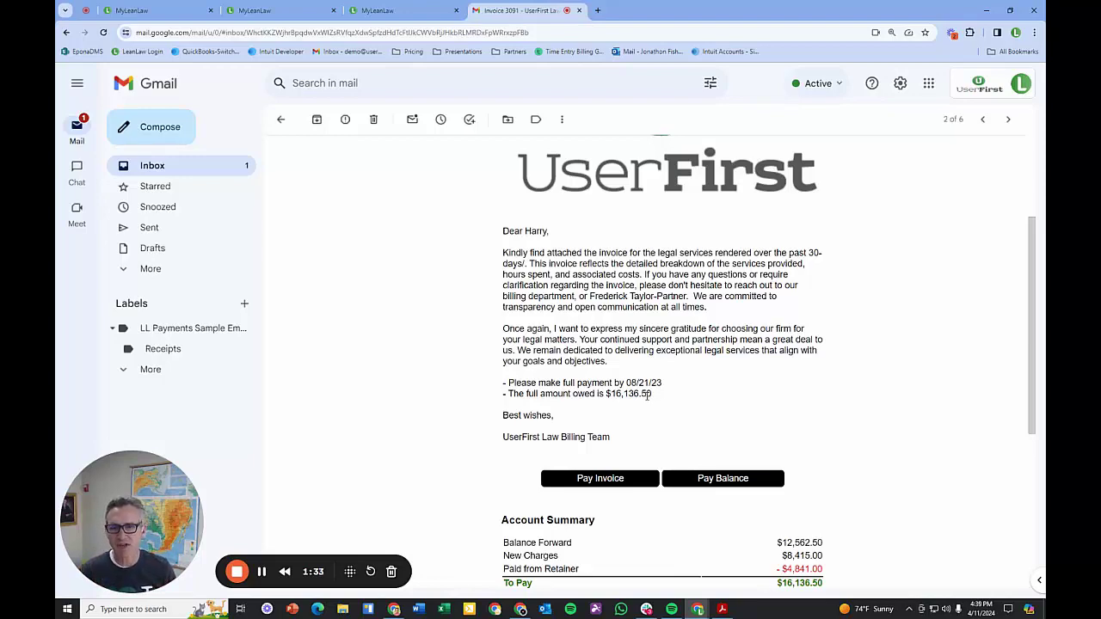
scroll(661, 378, "down", 3)
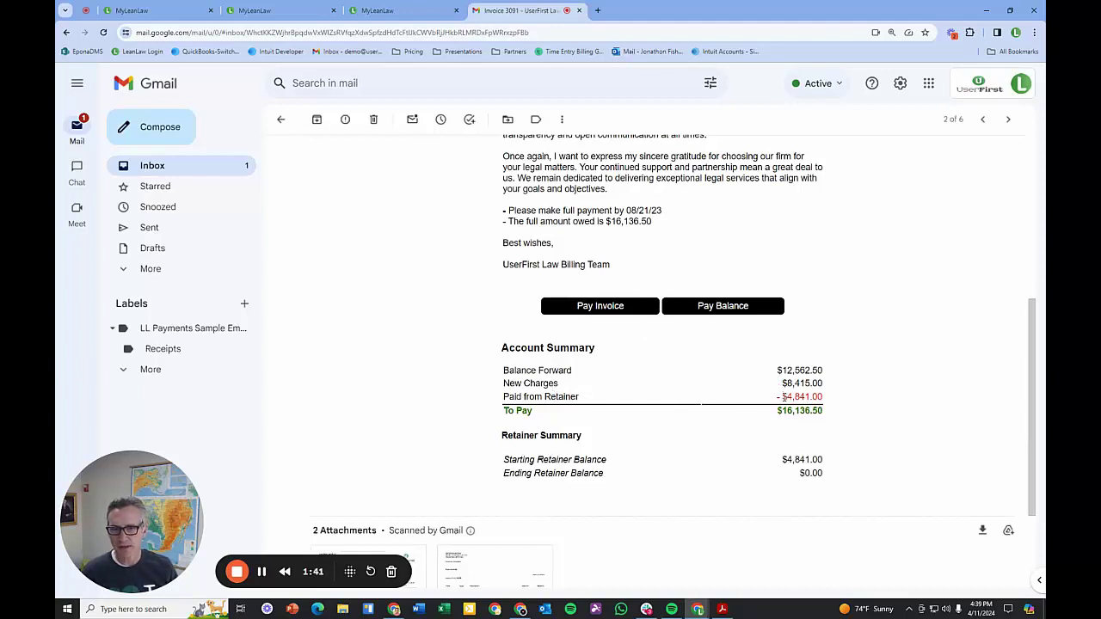
scroll(783, 398, "down", 1)
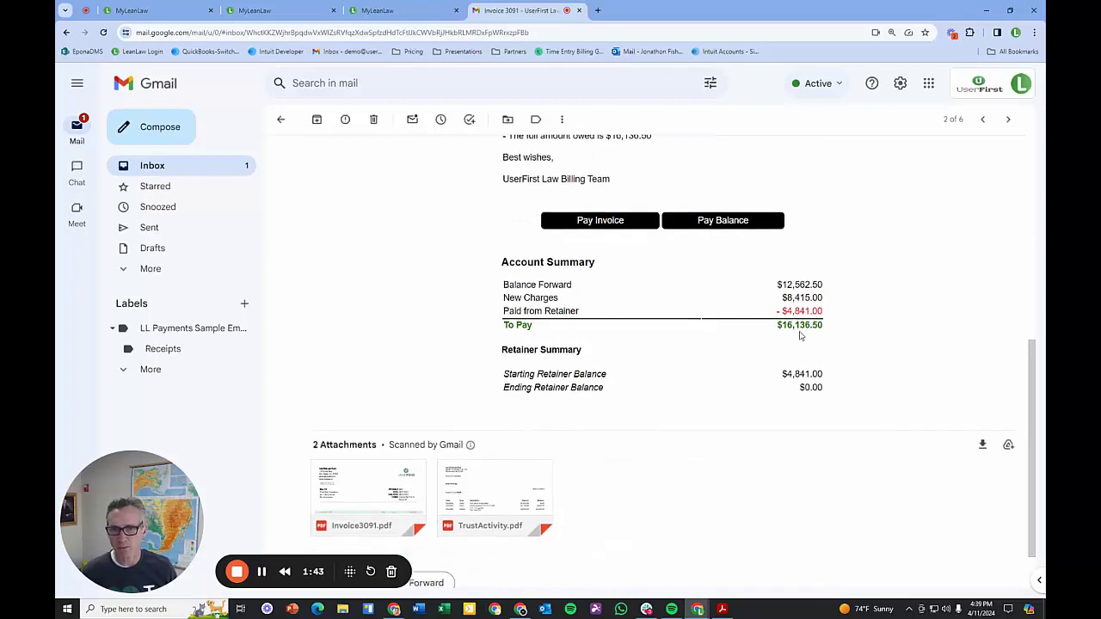
left_click(396, 482)
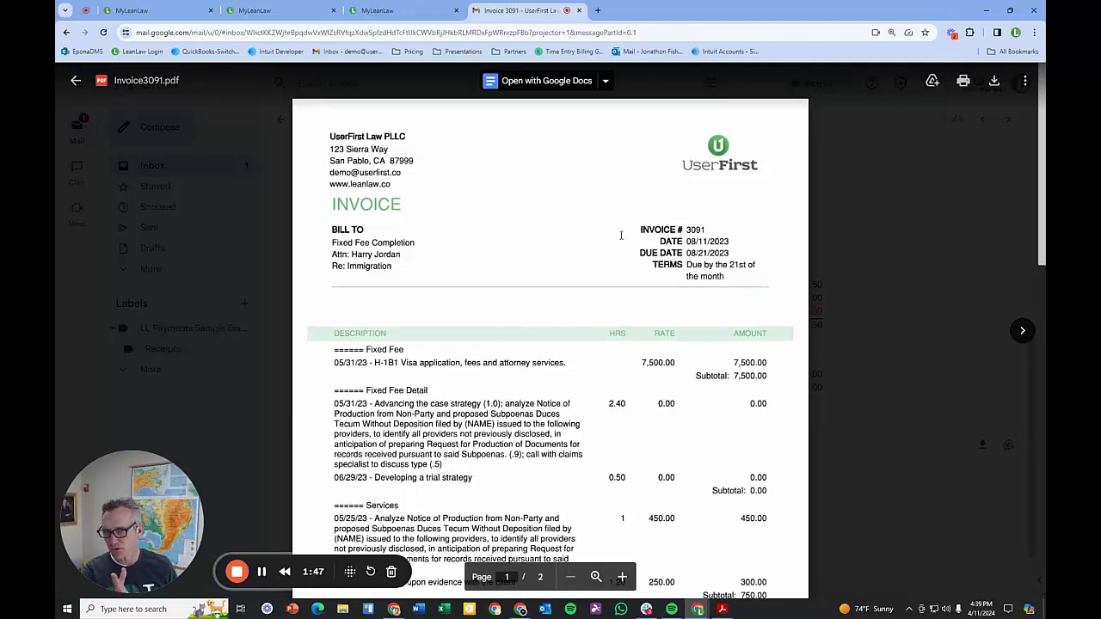
scroll(520, 311, "down", 4)
left_click_drag(333, 337, 452, 382)
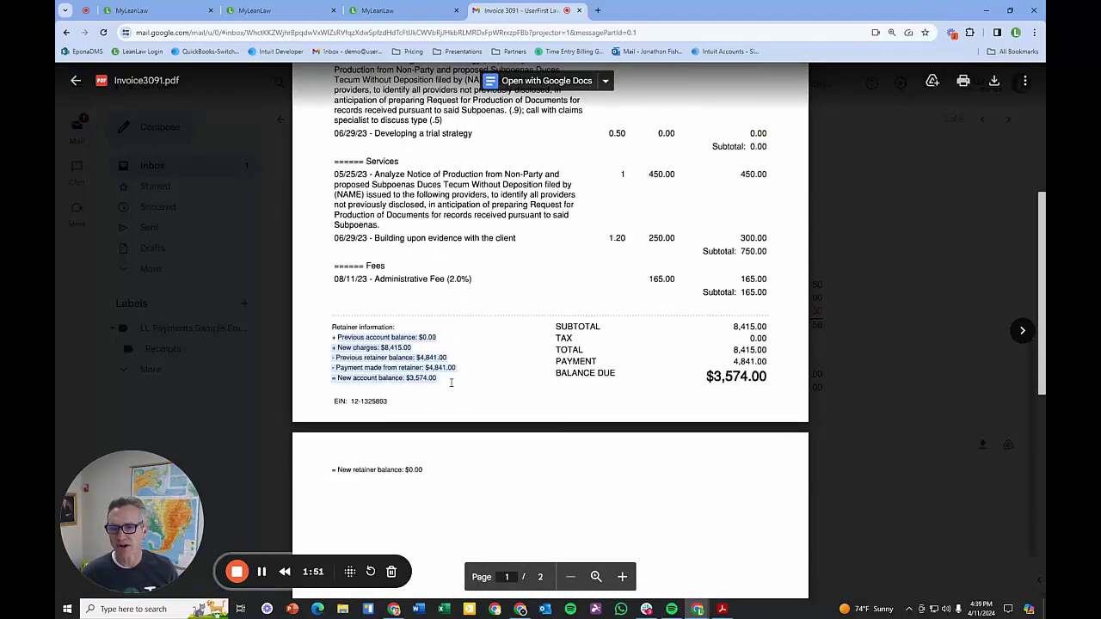
left_click(76, 80)
left_click(464, 490)
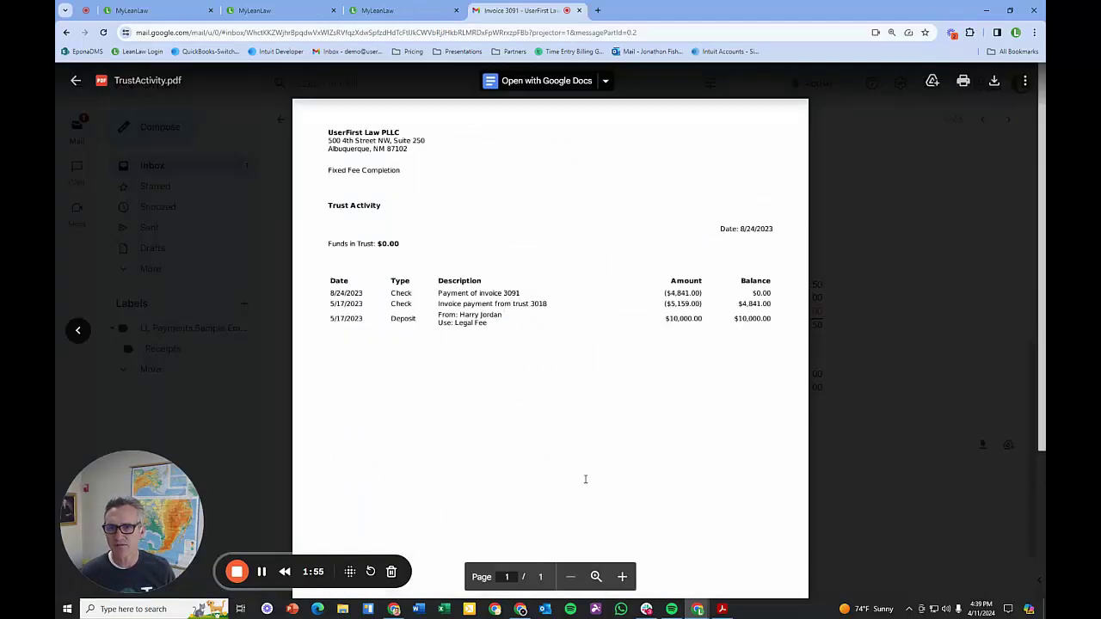
left_click(76, 80)
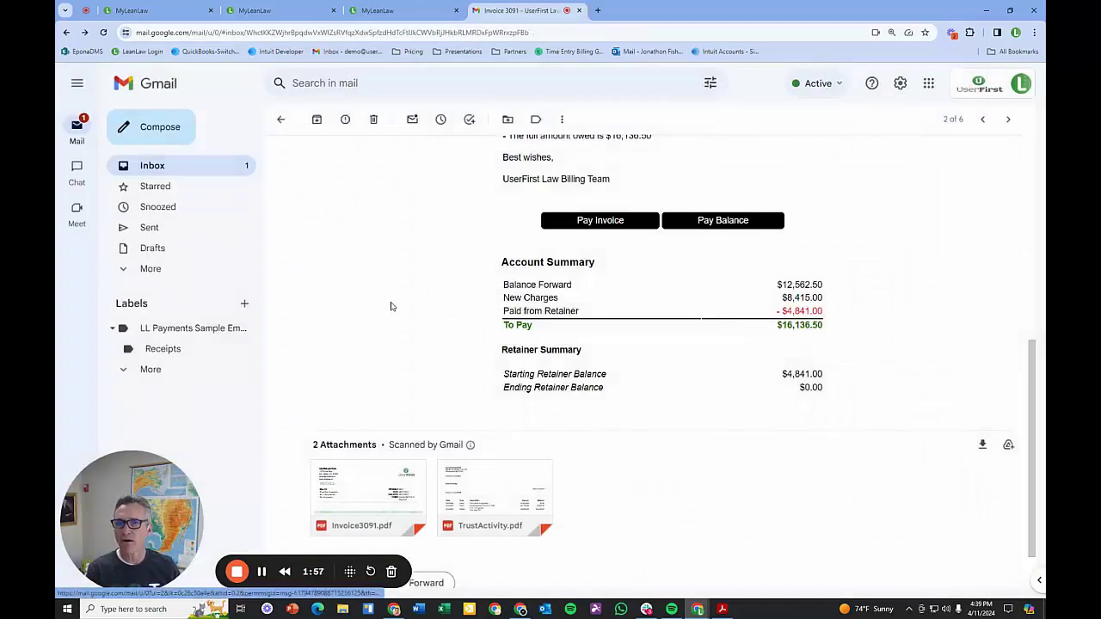
scroll(390, 307, "up", 5)
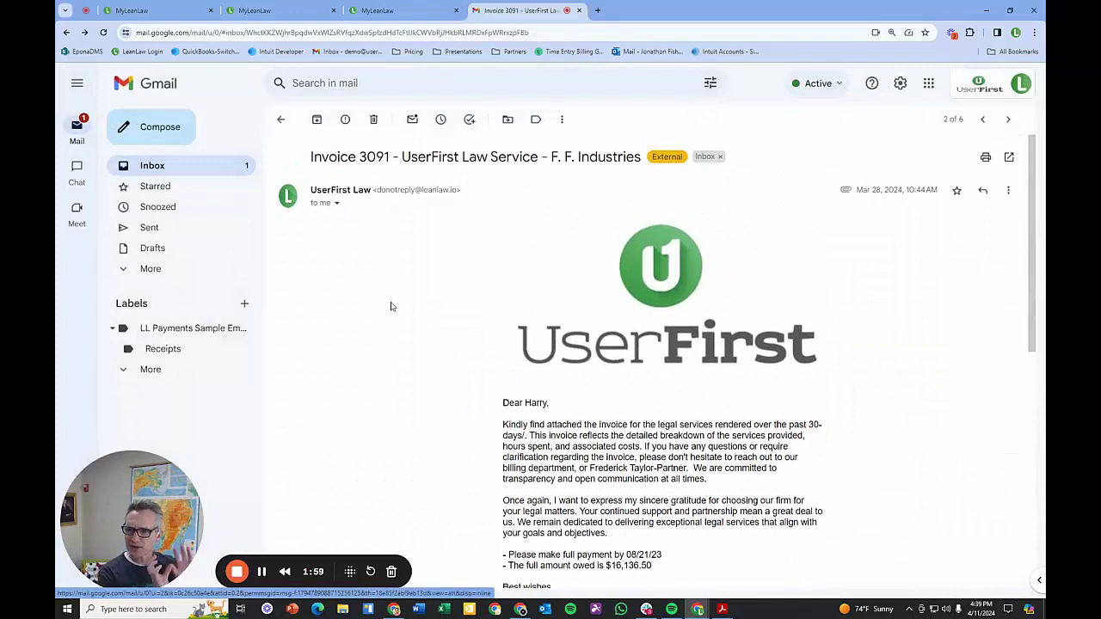
scroll(390, 307, "down", 3)
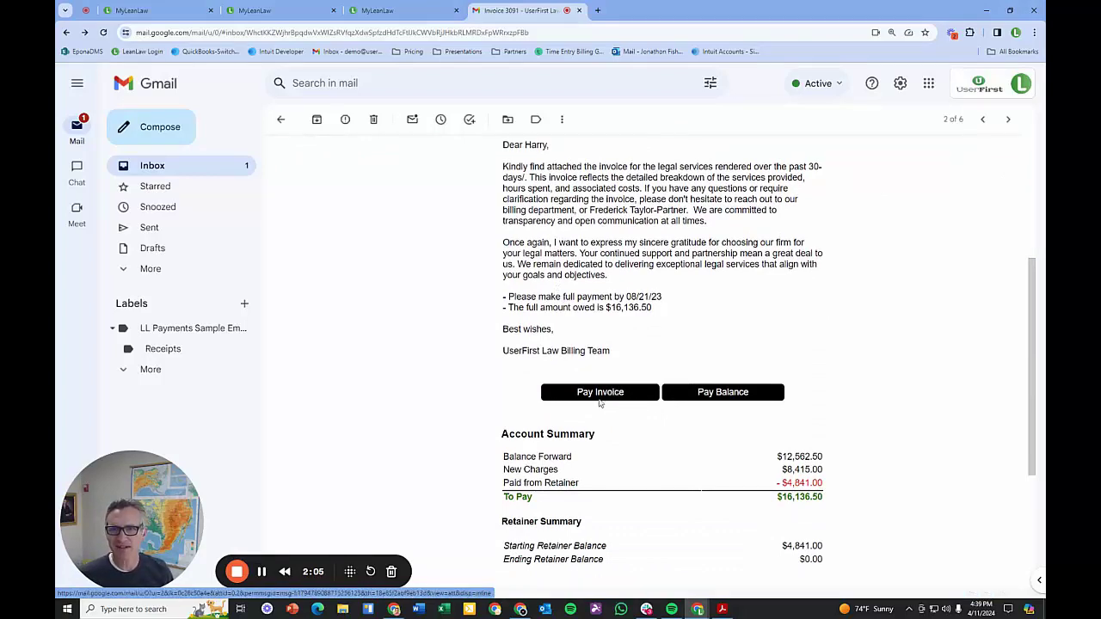
Return to LeanLaw's Ready to Bill page, keeping the time period at Up to Today.
left_click(163, 10)
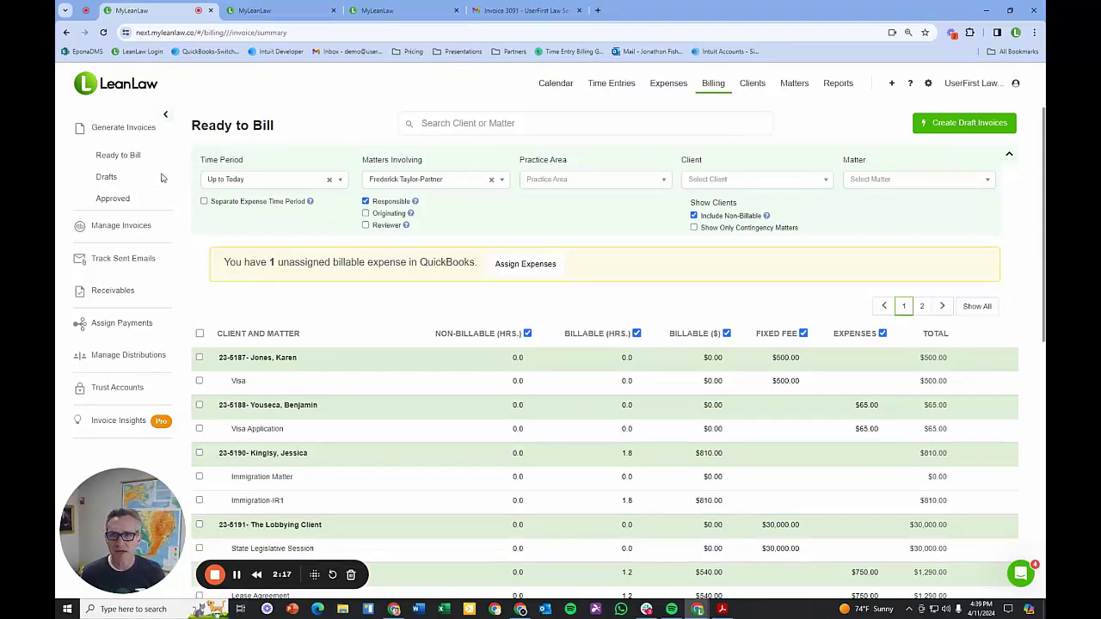
scroll(337, 379, "down", 3)
scroll(336, 378, "down", 2)
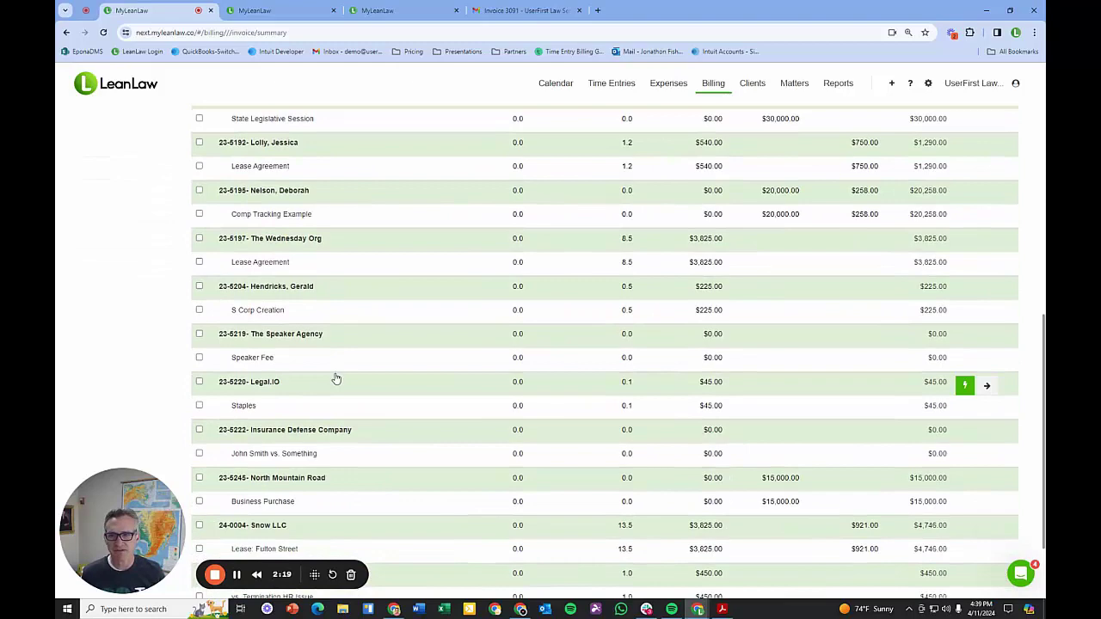
scroll(337, 378, "up", 5)
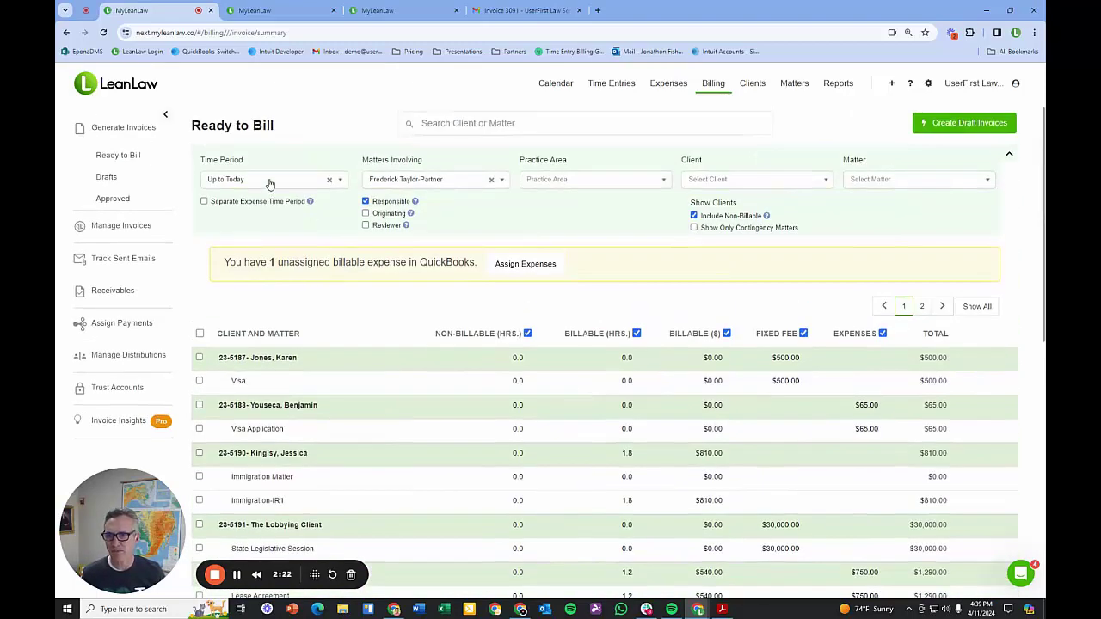
left_click(269, 181)
left_click(270, 183)
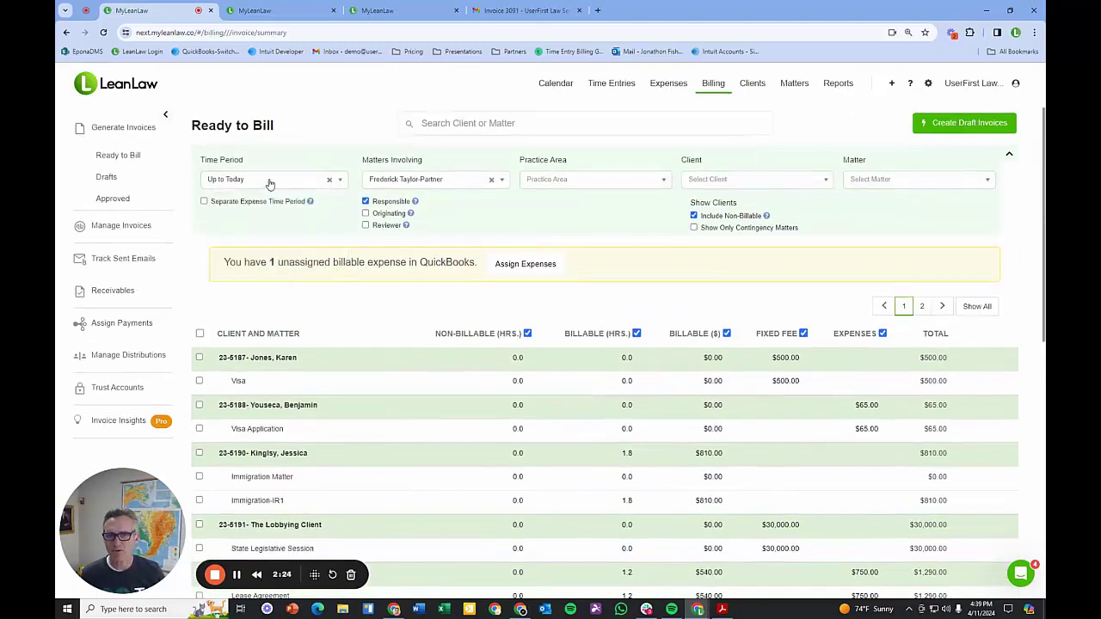
scroll(369, 312, "down", 1)
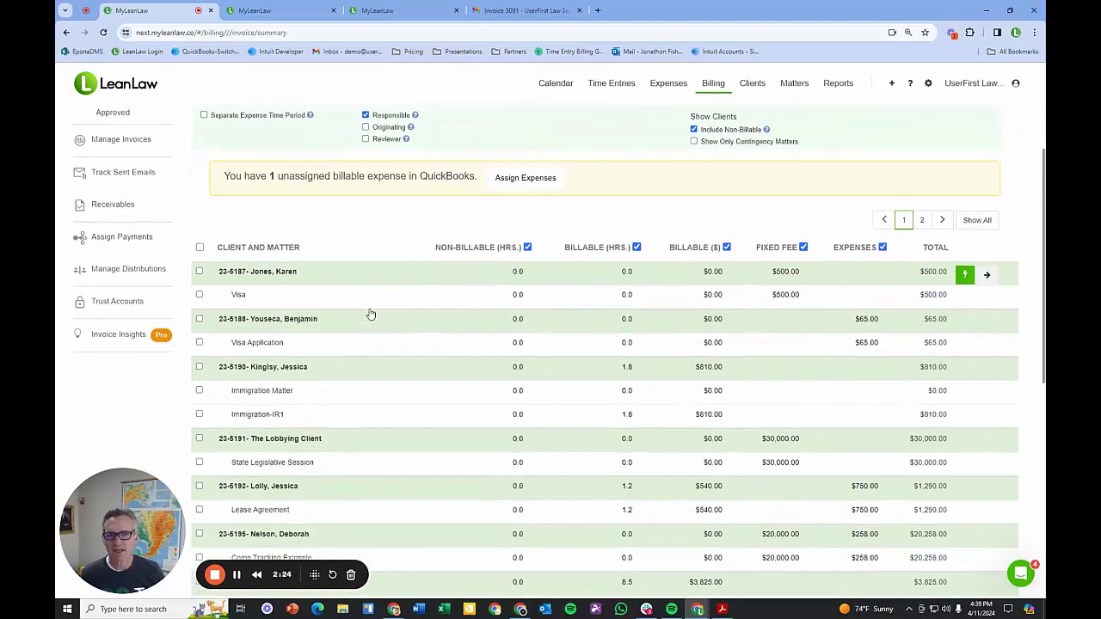
Toggle the Non-Billable column and the Lobbying Client's $30,000.00 fixed fee off and back on.
left_click(528, 248)
left_click(529, 248)
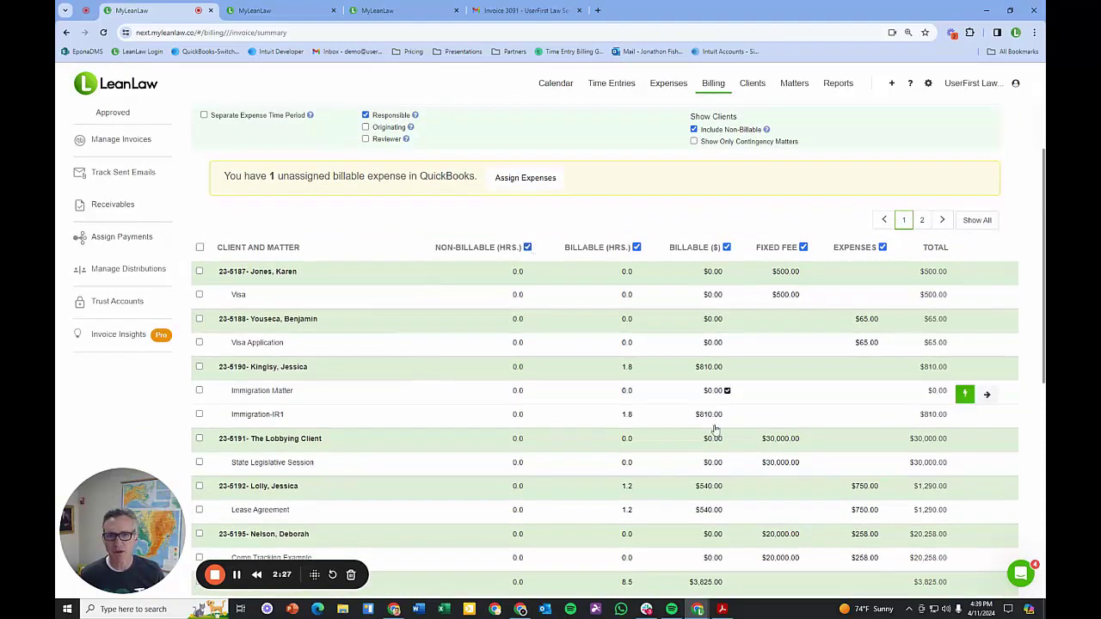
left_click(803, 440)
left_click(804, 440)
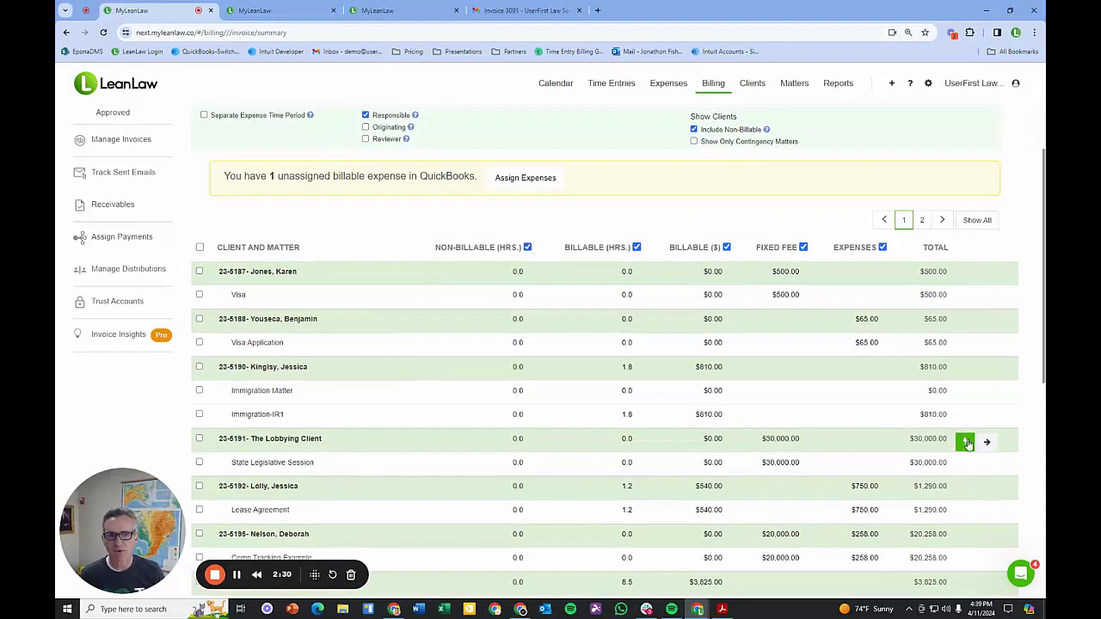
Select every client and matter row, then deselect them all again.
left_click(200, 247)
scroll(737, 186, "up", 1)
scroll(737, 186, "up", 1)
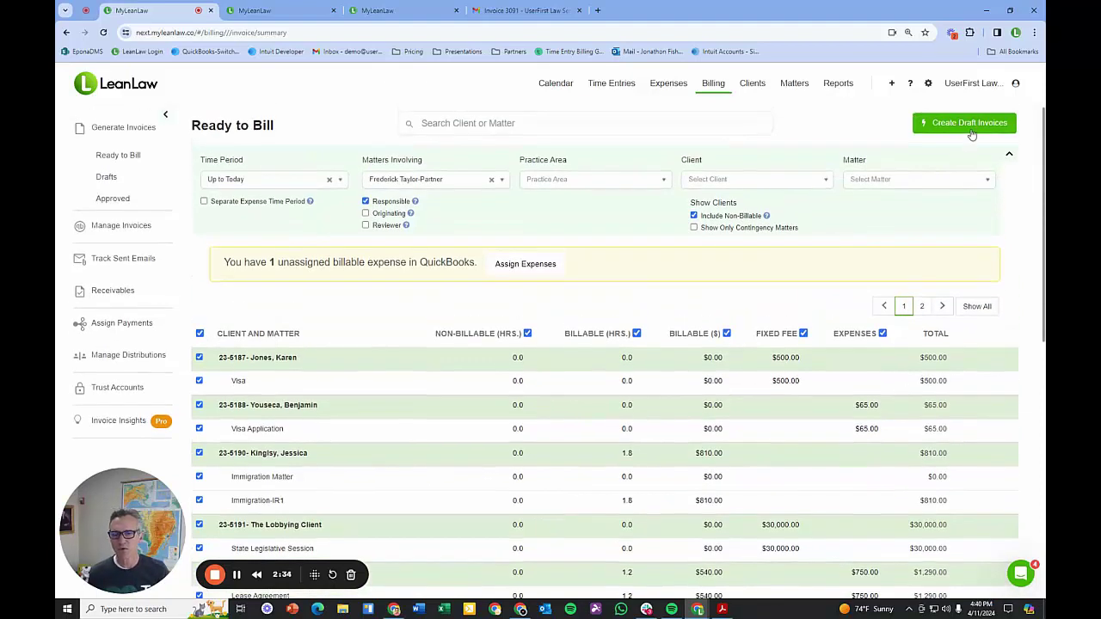
left_click(199, 333)
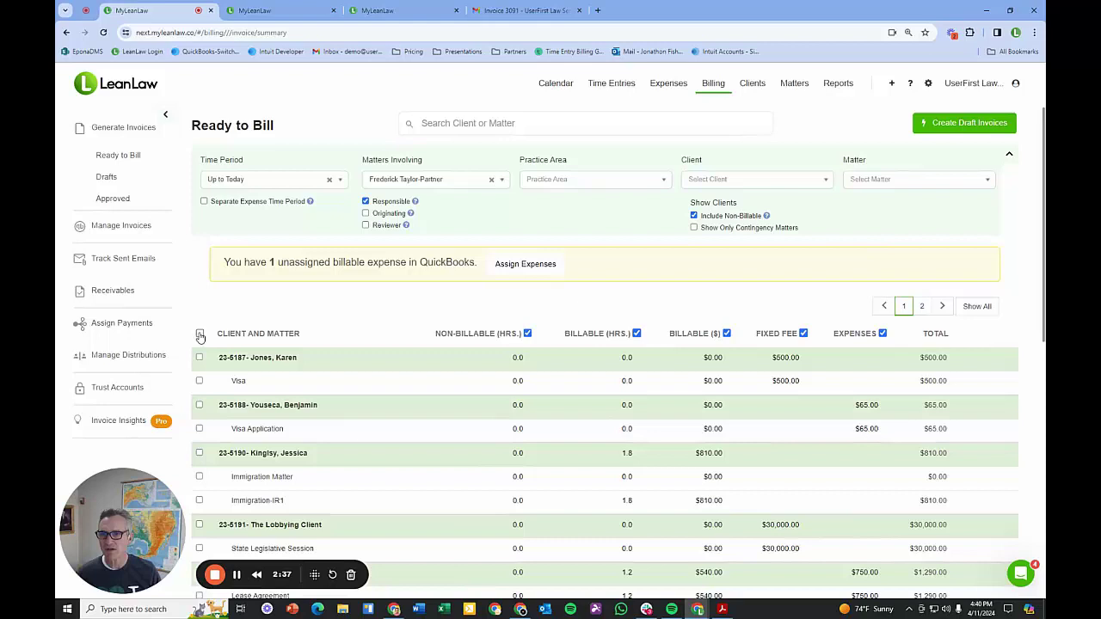
Open Draft Invoices, select every draft invoice, then clear the selection.
left_click(113, 179)
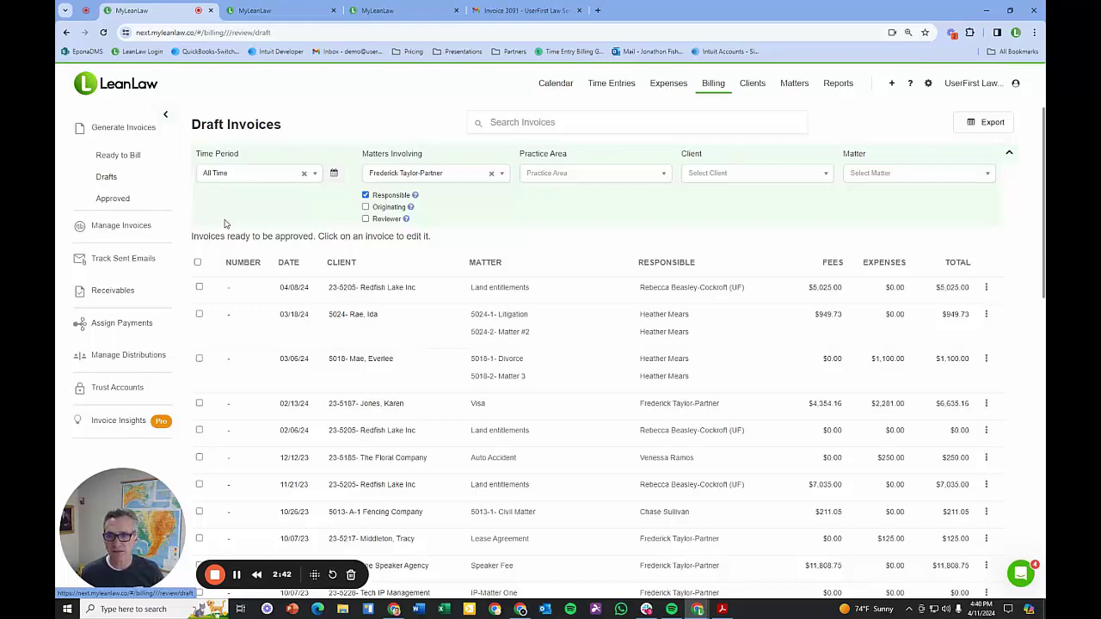
left_click(198, 262)
scroll(250, 296, "down", 4)
scroll(259, 305, "down", 10)
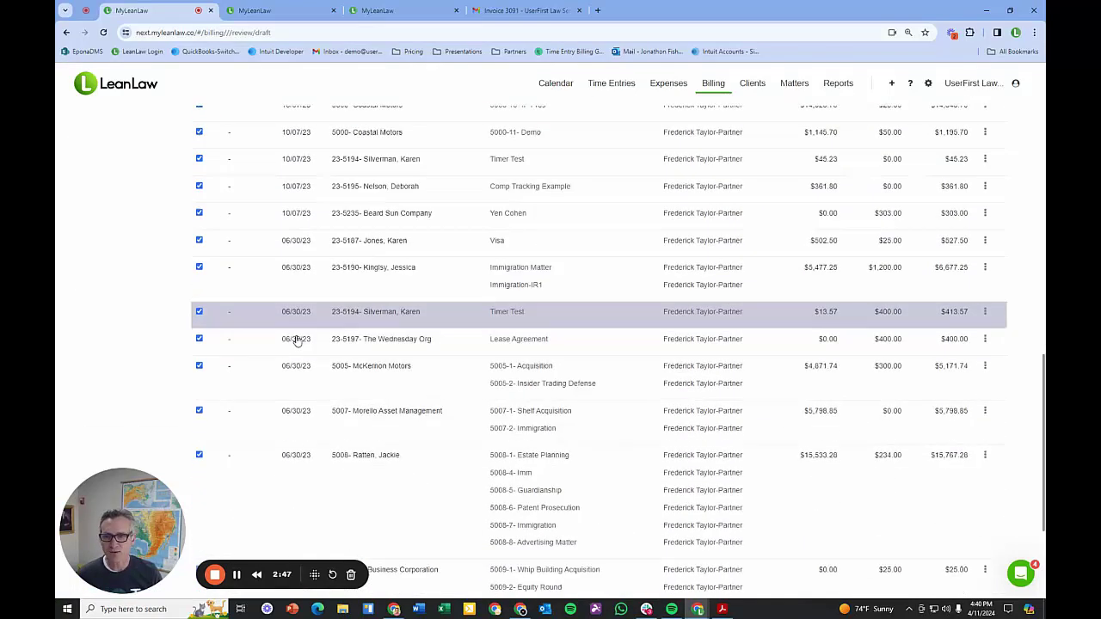
scroll(478, 462, "up", 14)
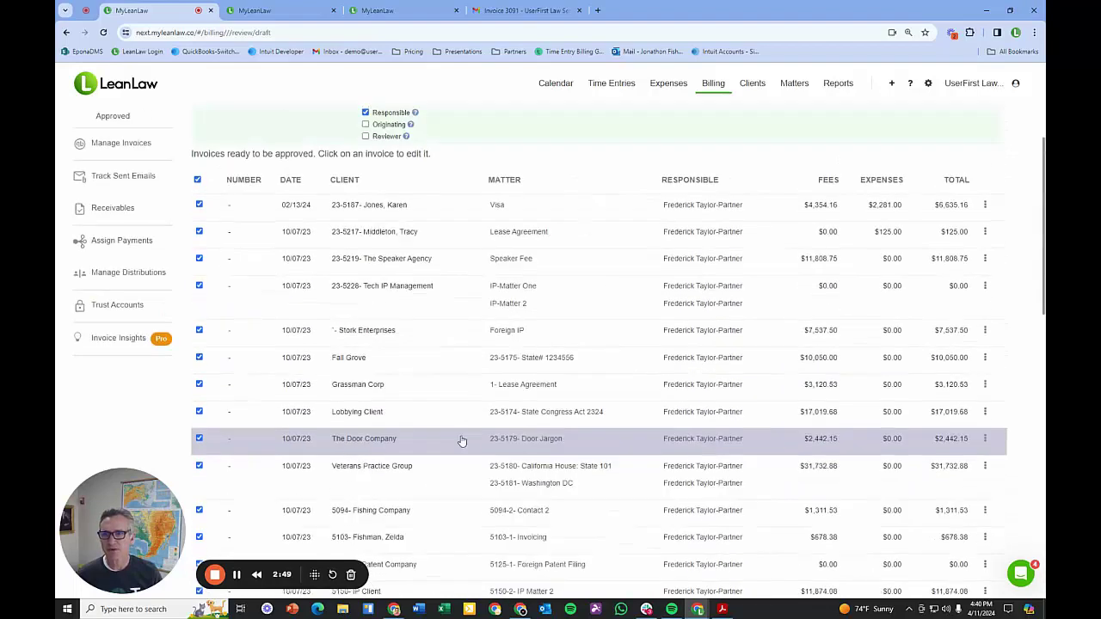
left_click(198, 179)
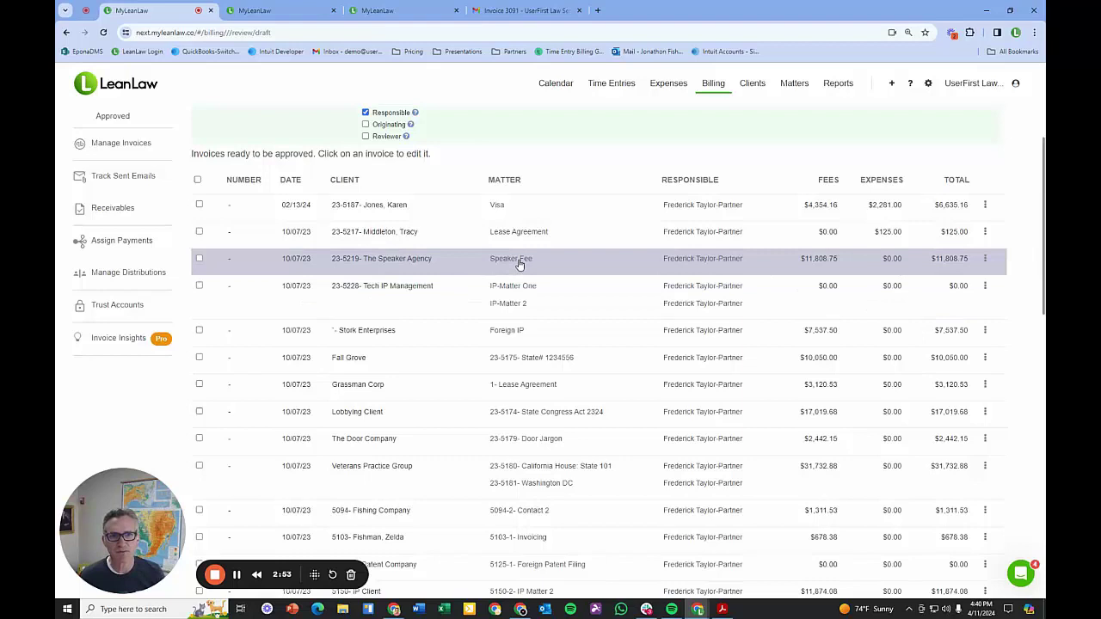
Open The Speaker Agency's $11,808.75 draft invoice and tick its 09/01/23 Services time entry.
left_click(519, 265)
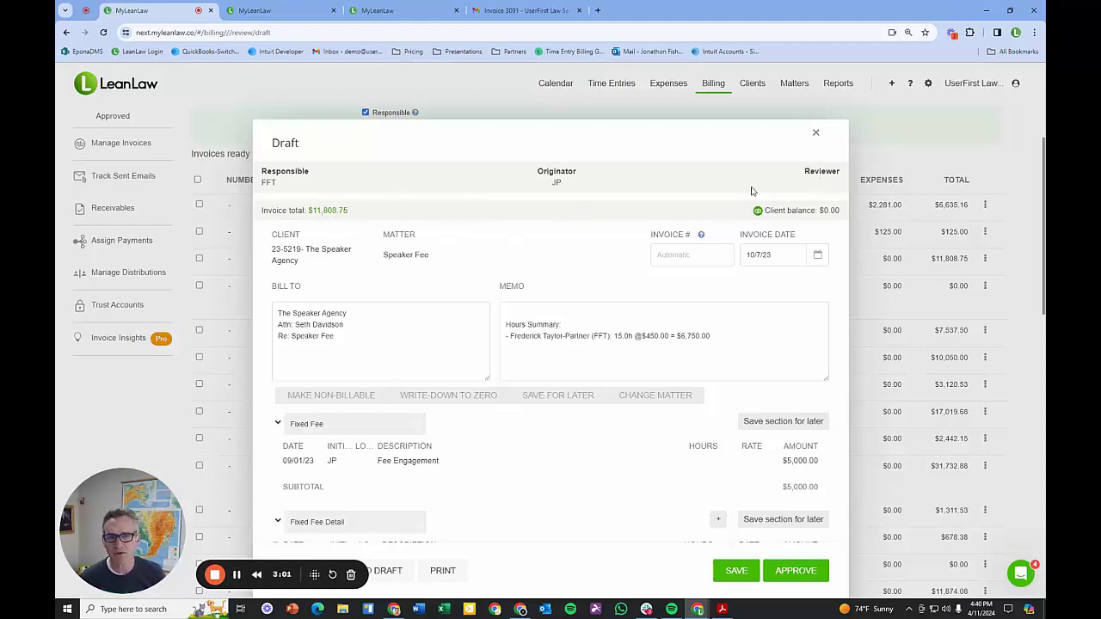
scroll(567, 338, "down", 1)
scroll(568, 337, "down", 2)
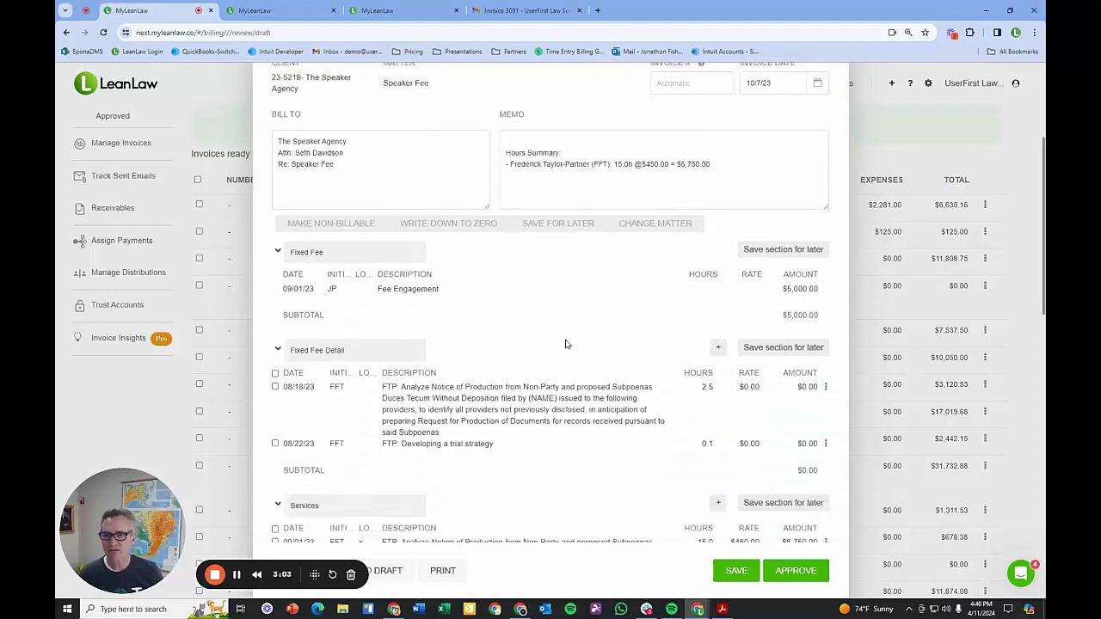
scroll(568, 338, "down", 2)
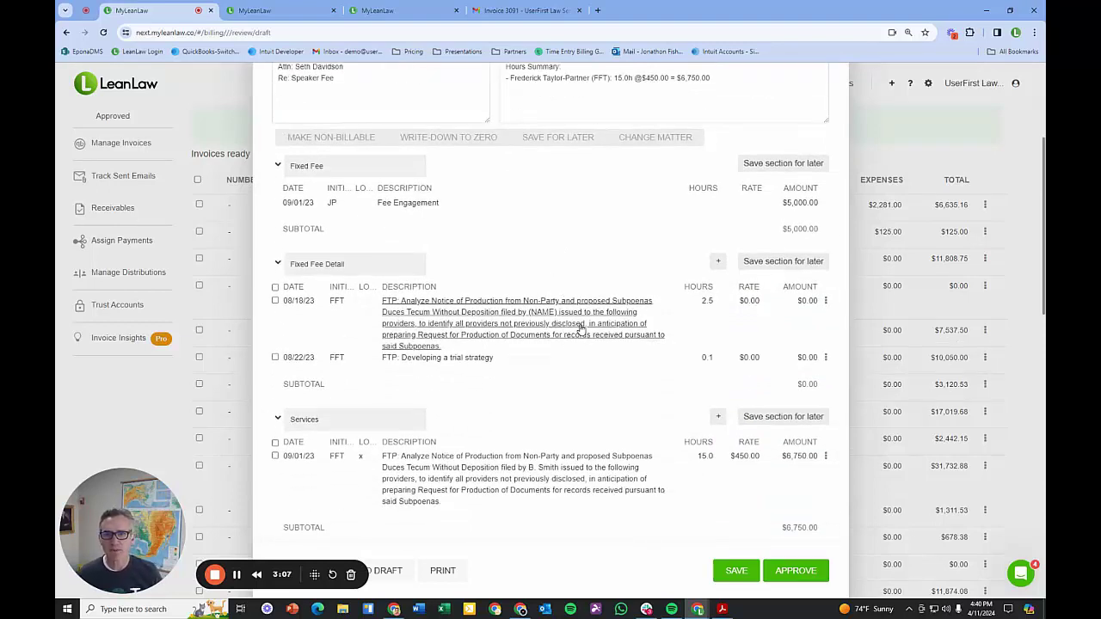
left_click(273, 458)
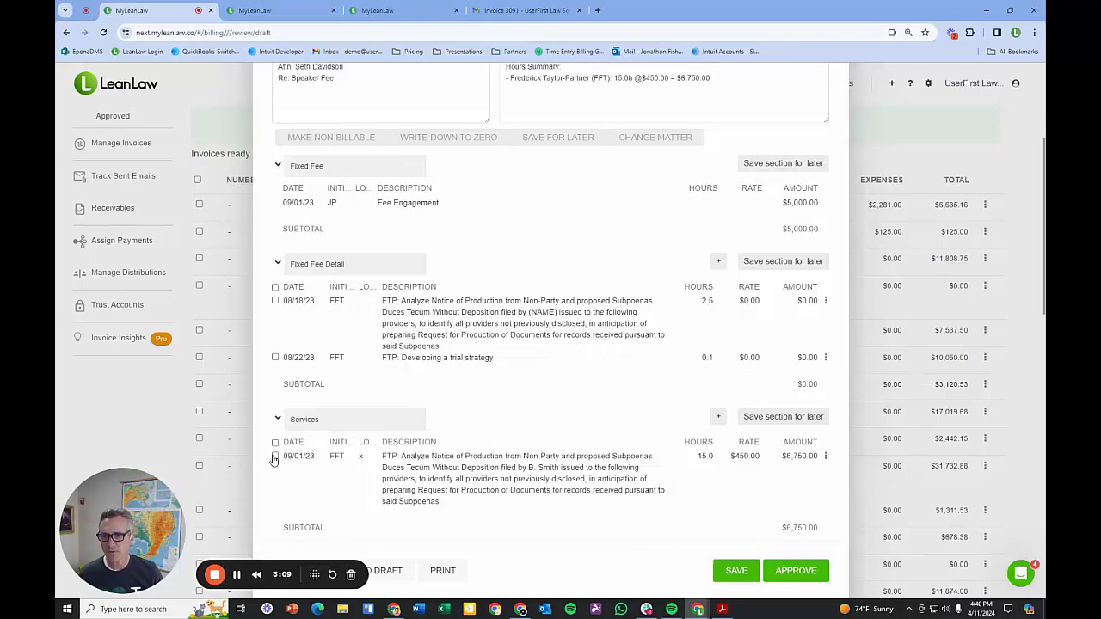
scroll(534, 229, "up", 1)
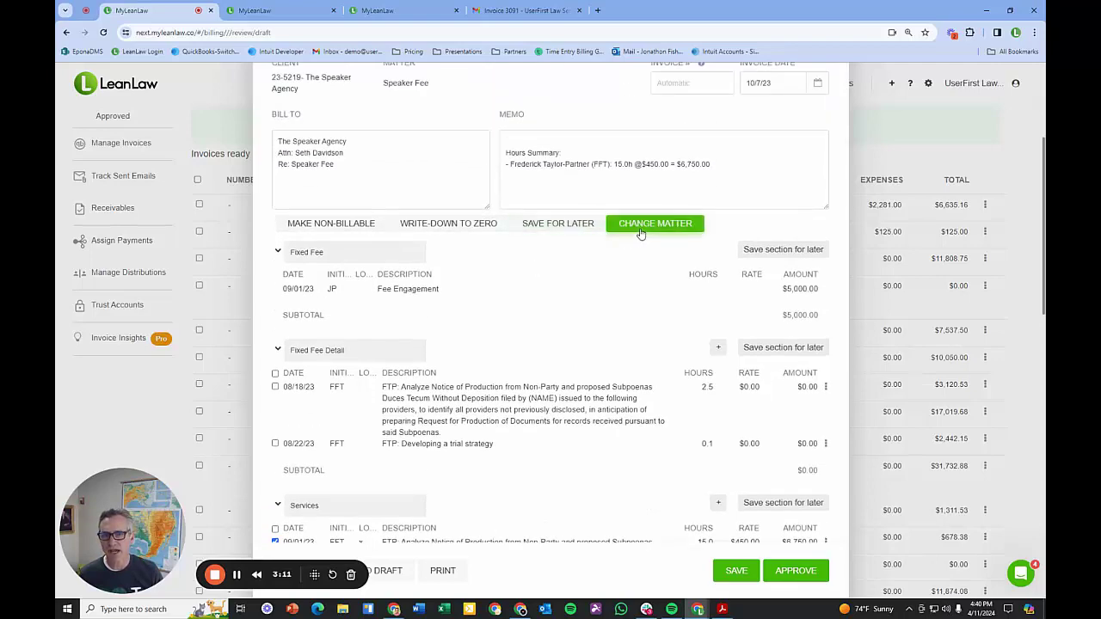
scroll(491, 325, "down", 2)
Try a 52 write-down and removal on the Services entry, then cancel both, keeping 15.0 hours.
left_click(490, 393)
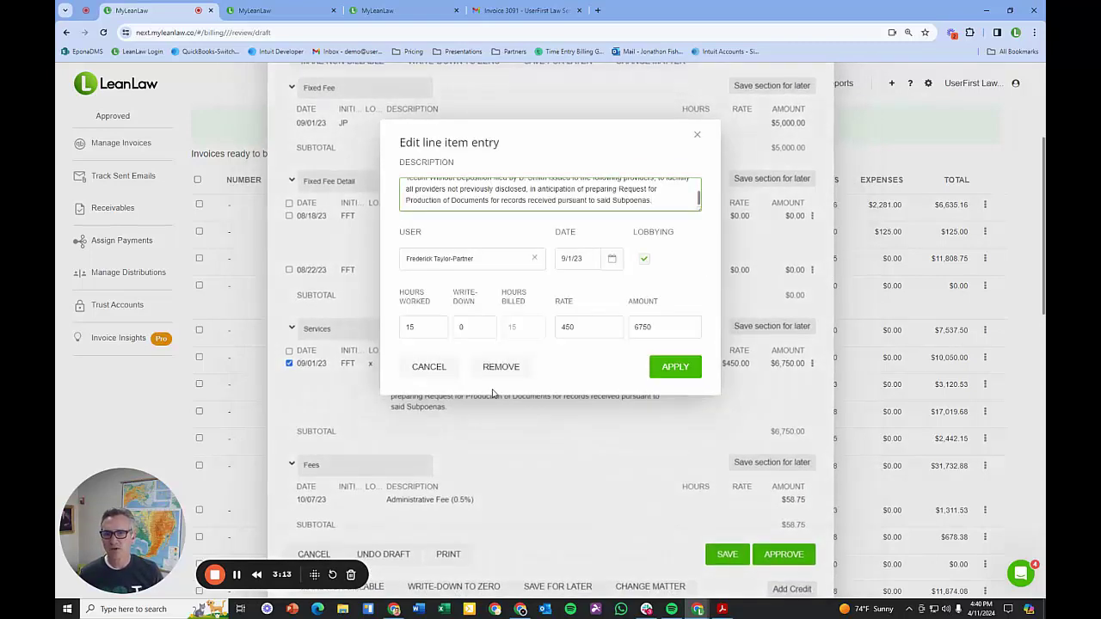
double_click(458, 327)
type("5")
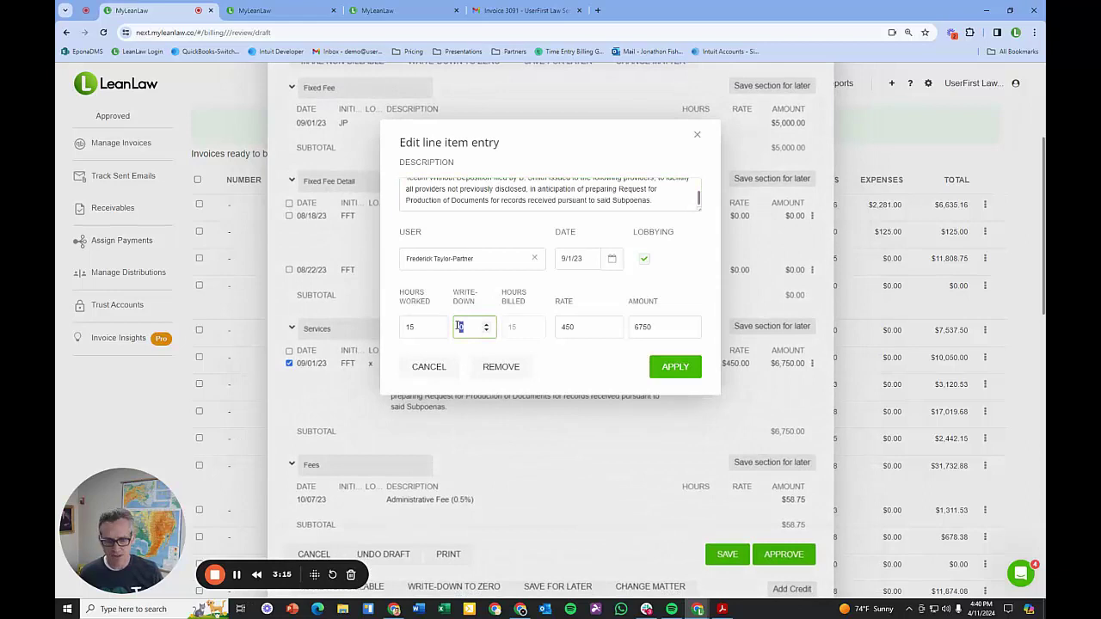
type("2")
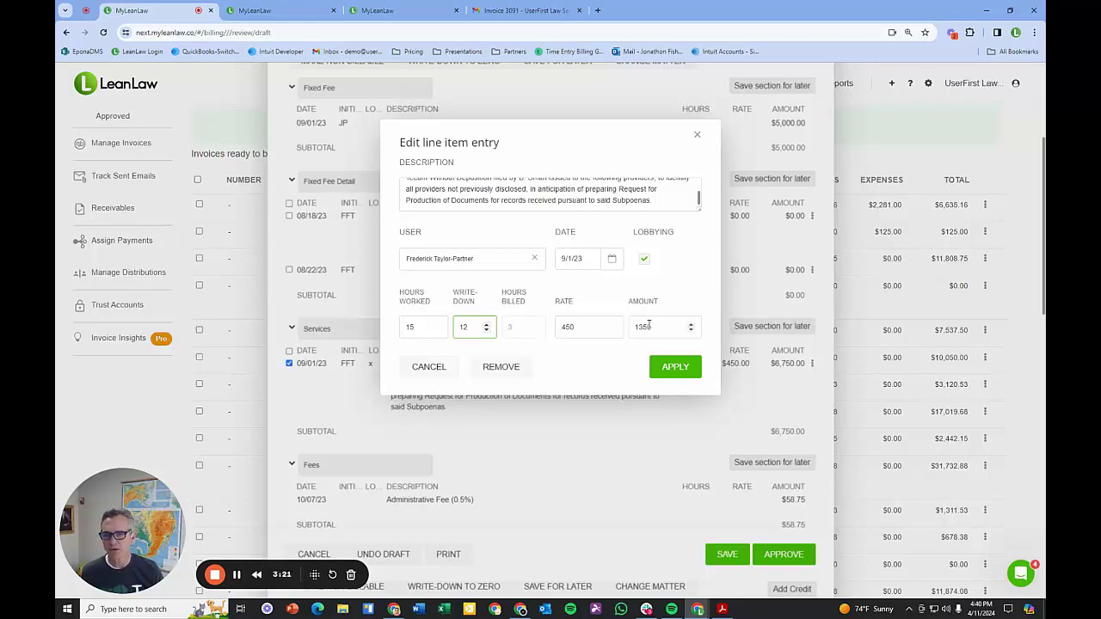
left_click(503, 368)
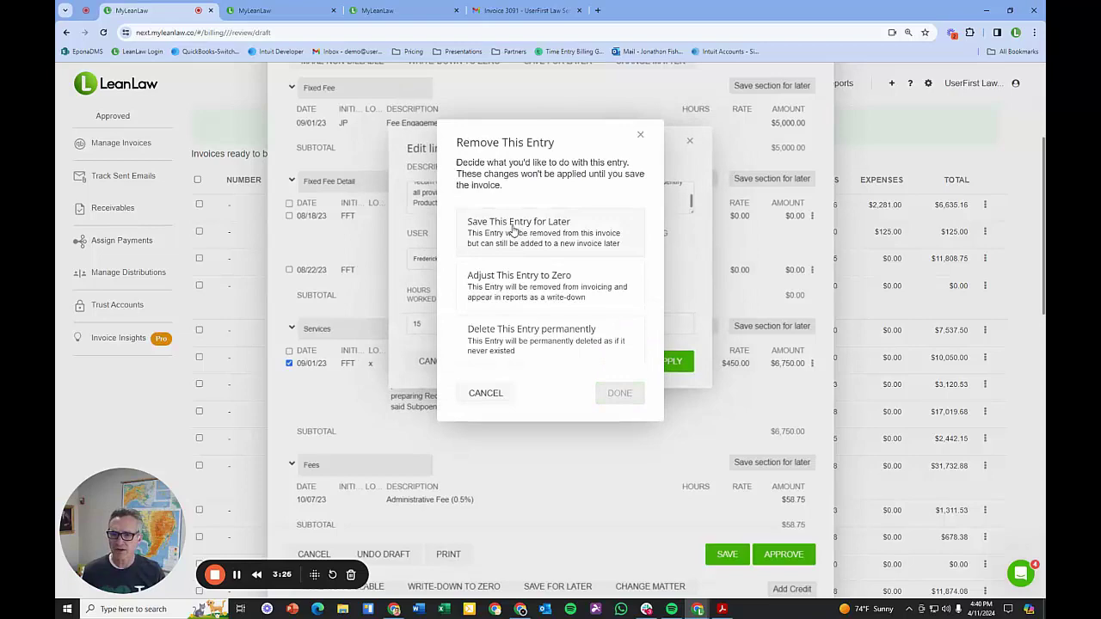
left_click(486, 394)
left_click(446, 377)
scroll(458, 383, "down", 5)
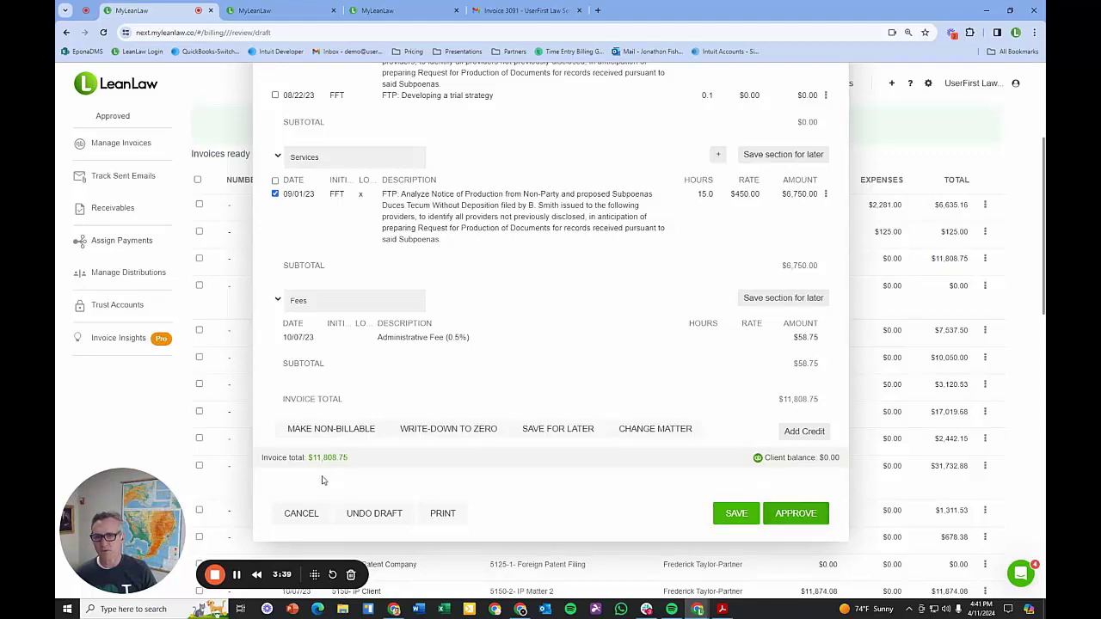
Close the Speaker Agency draft and go to the Manage Invoices list.
left_click(301, 514)
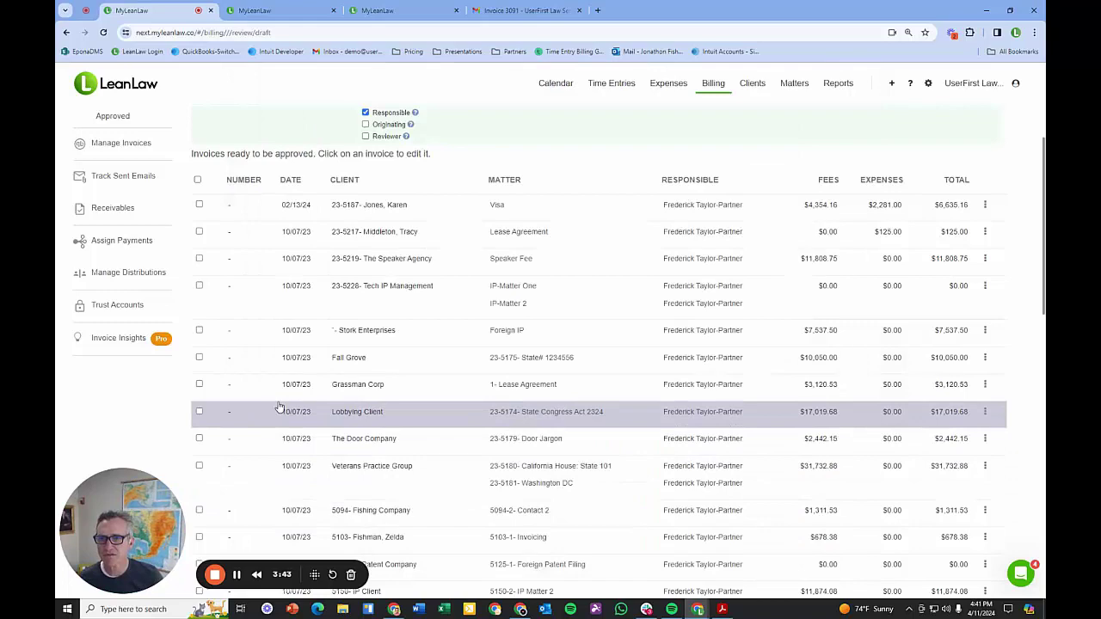
scroll(269, 341, "up", 2)
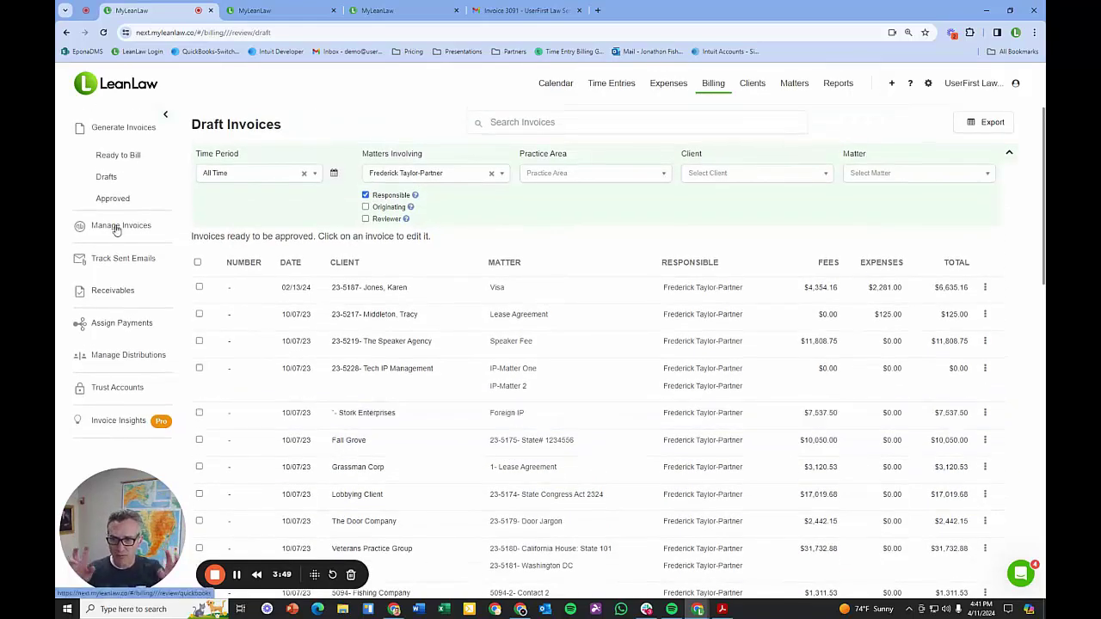
left_click(118, 227)
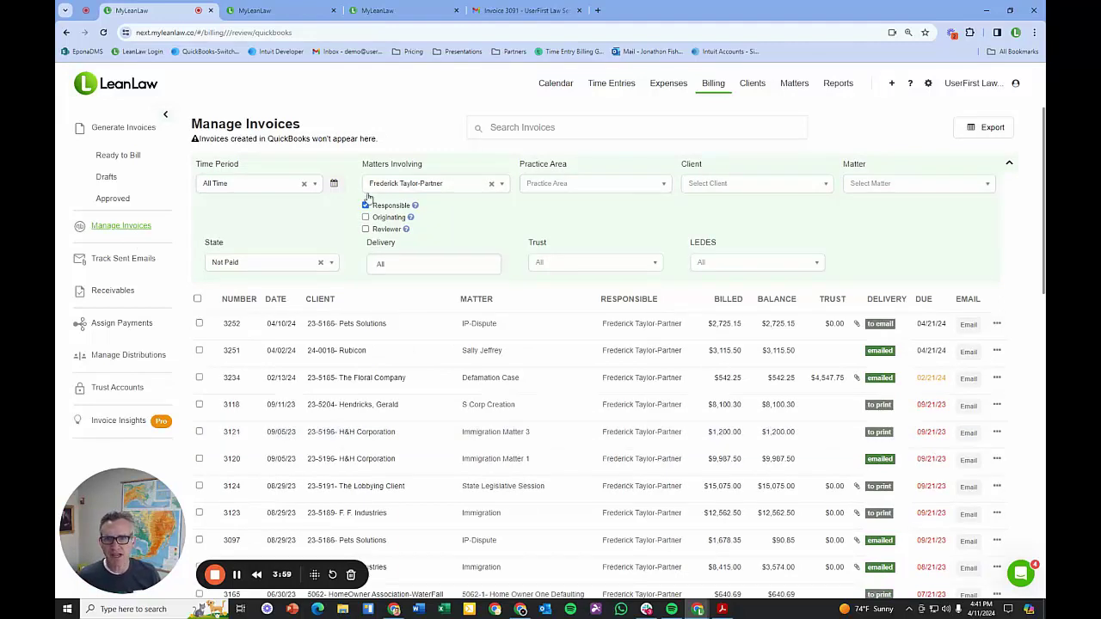
Filter unpaid invoices to With LEDES and download invoice 3155's LEDES file.
scroll(628, 217, "down", 1)
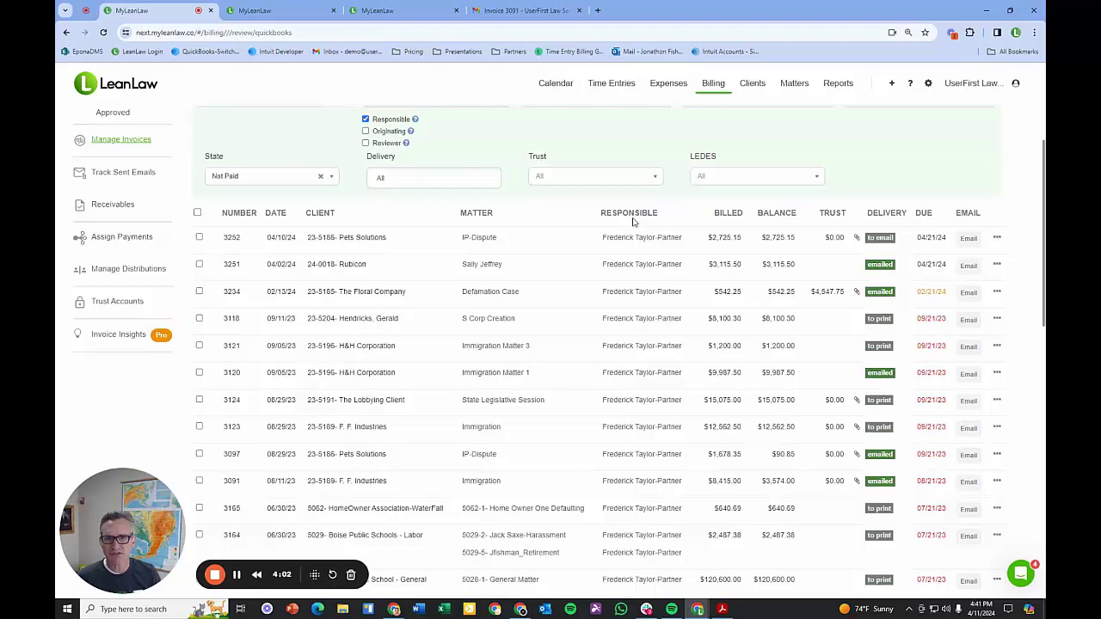
scroll(514, 260, "up", 1)
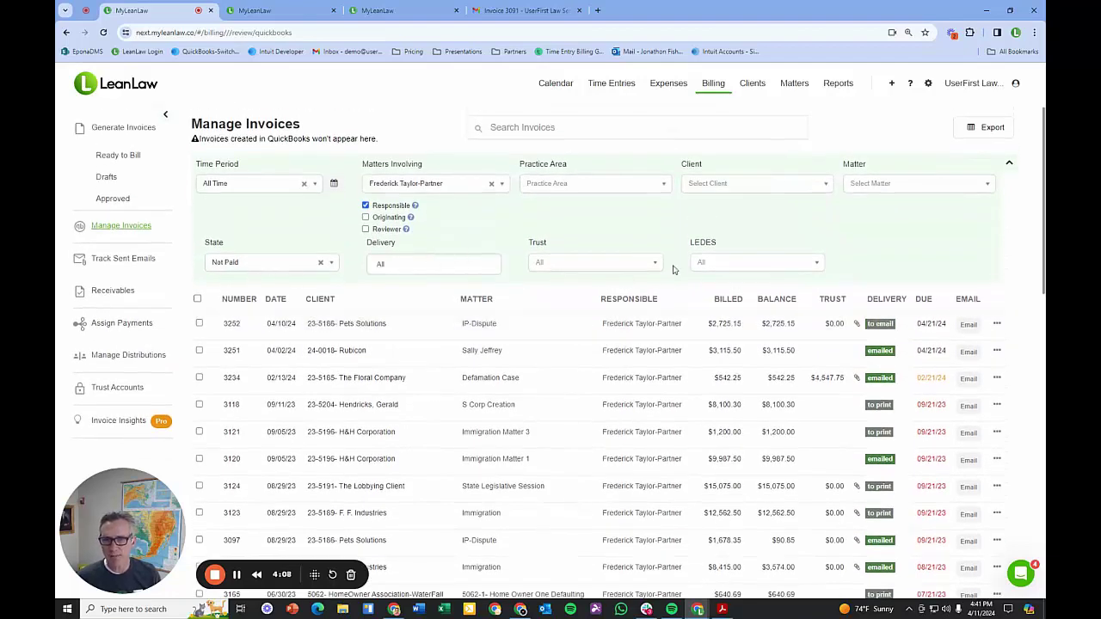
left_click(721, 266)
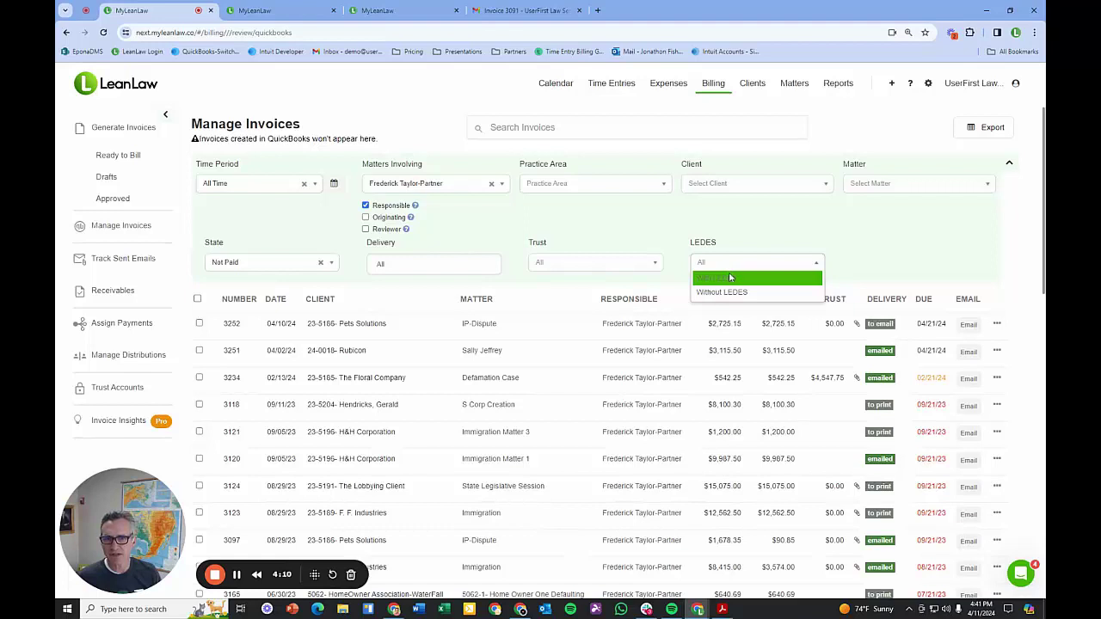
left_click(729, 277)
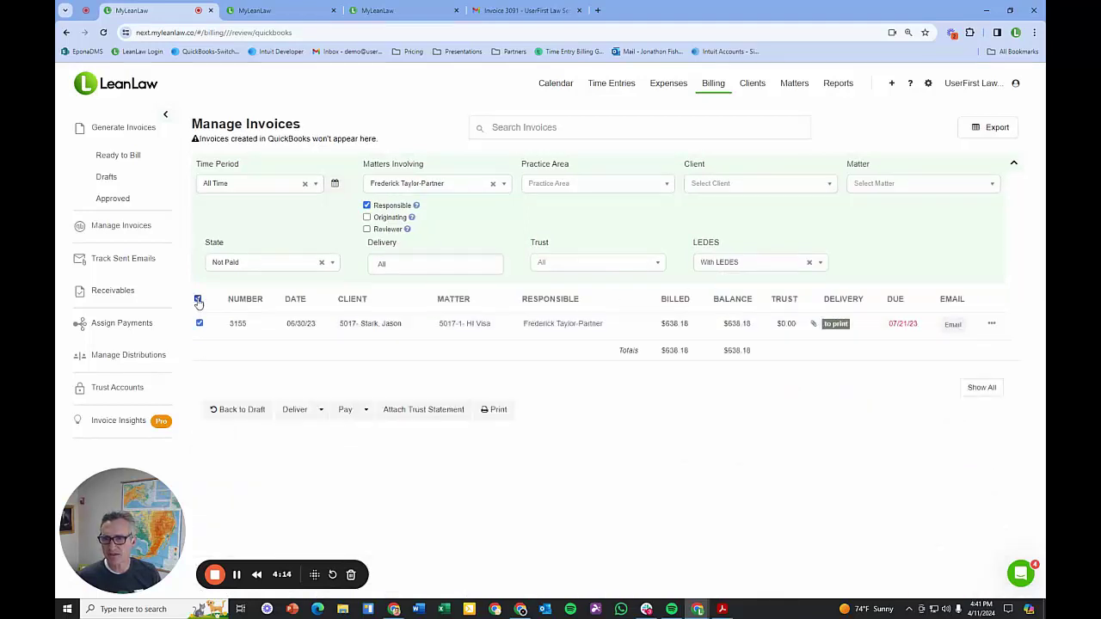
left_click(321, 410)
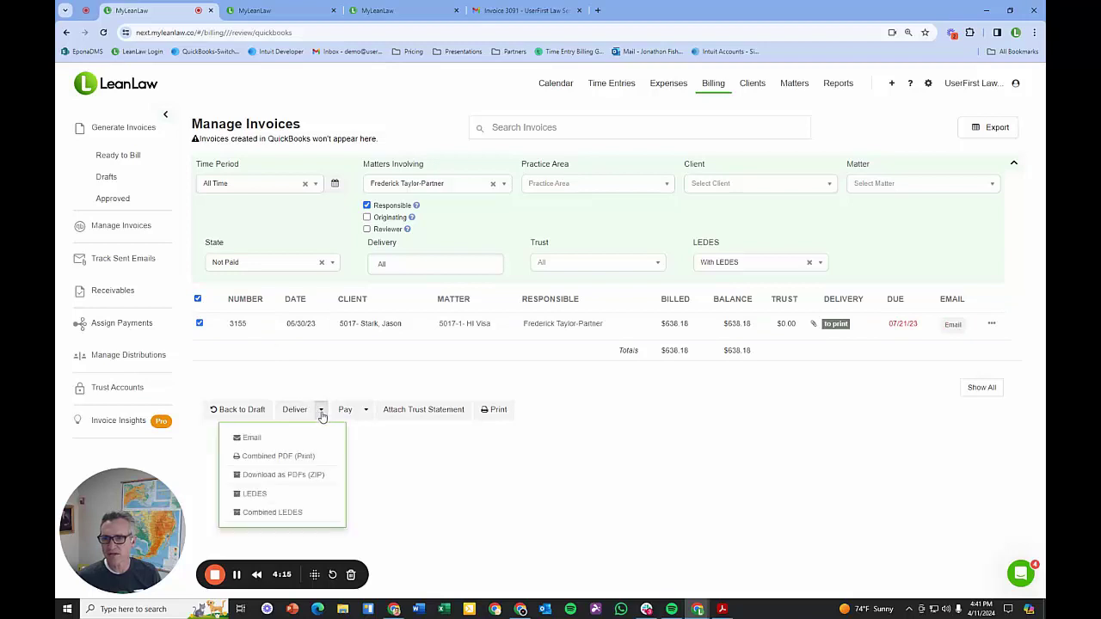
left_click(287, 497)
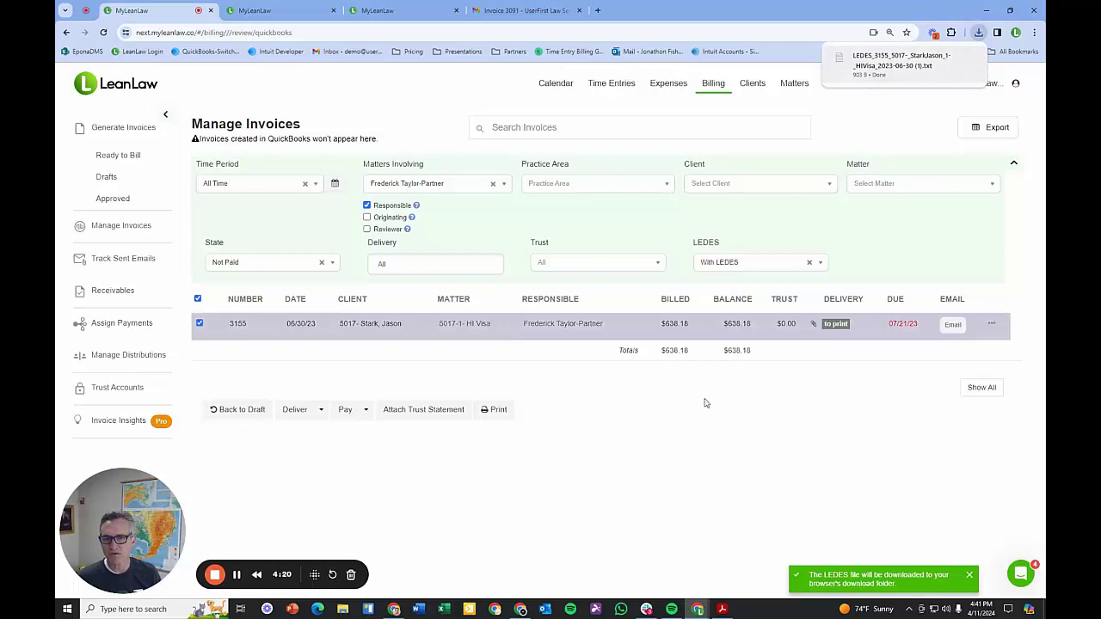
Swap the LEDES filter for With Trust and select the listed invoices 3234, 3131 and 2809.
left_click(809, 264)
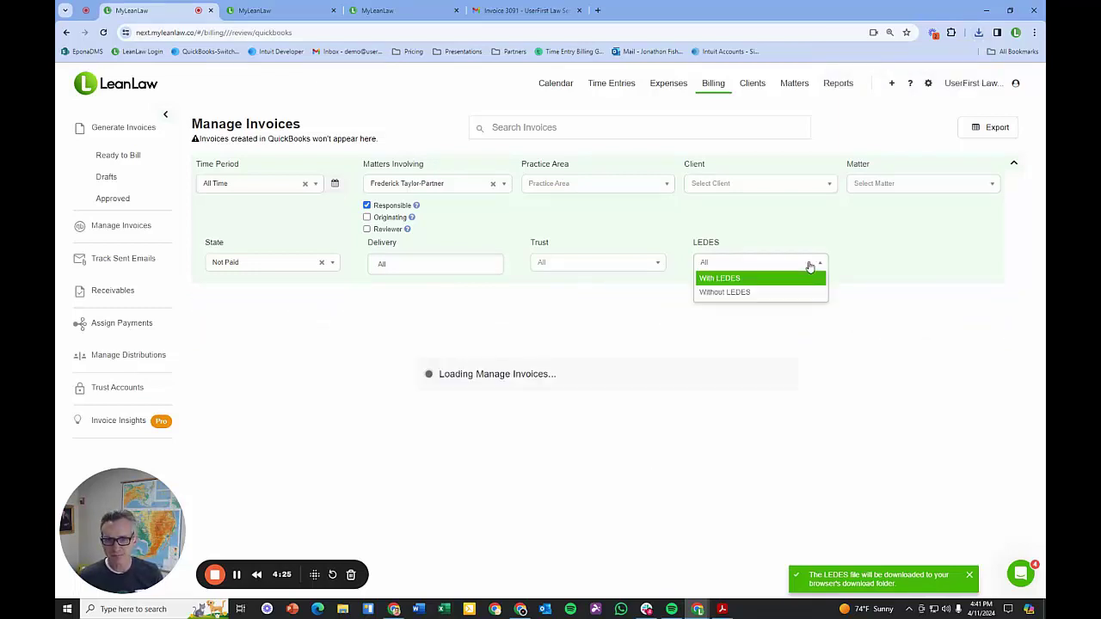
left_click(604, 262)
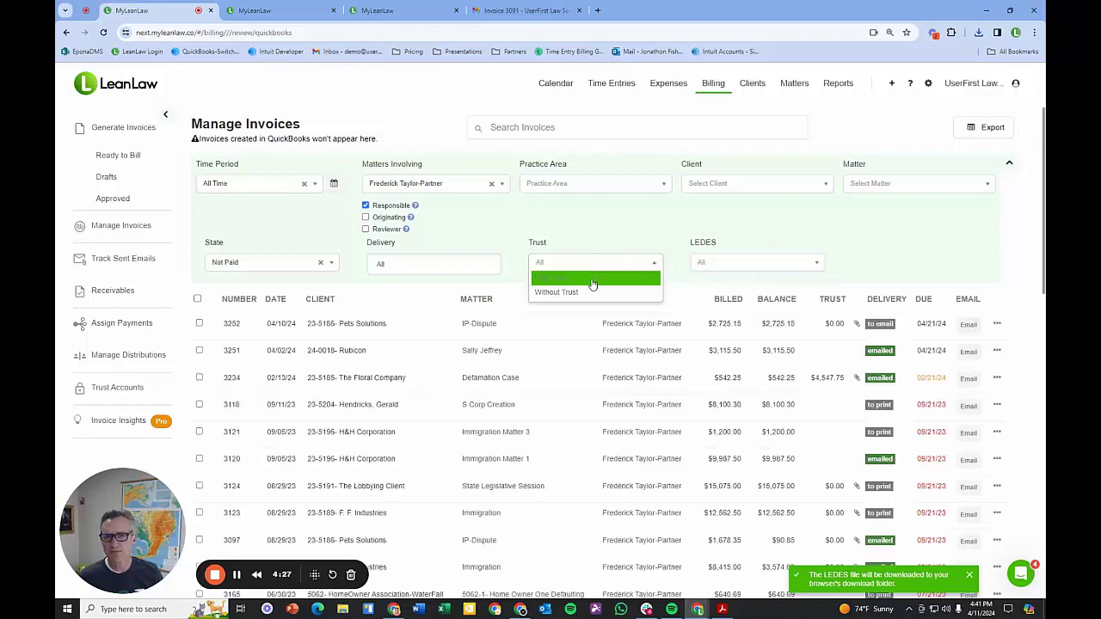
left_click(592, 280)
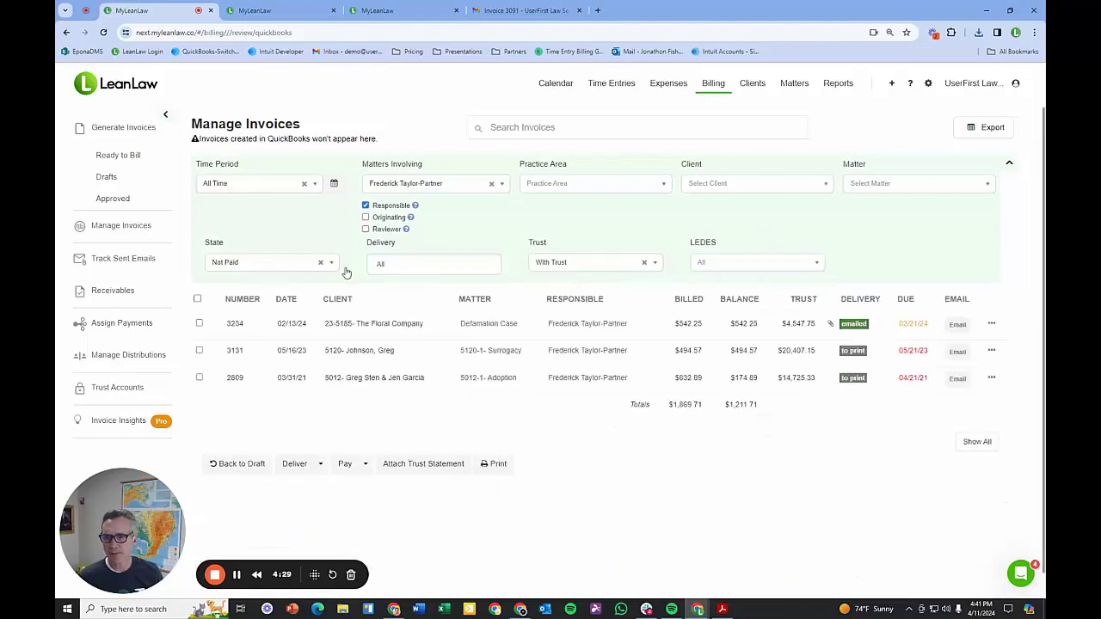
left_click(196, 299)
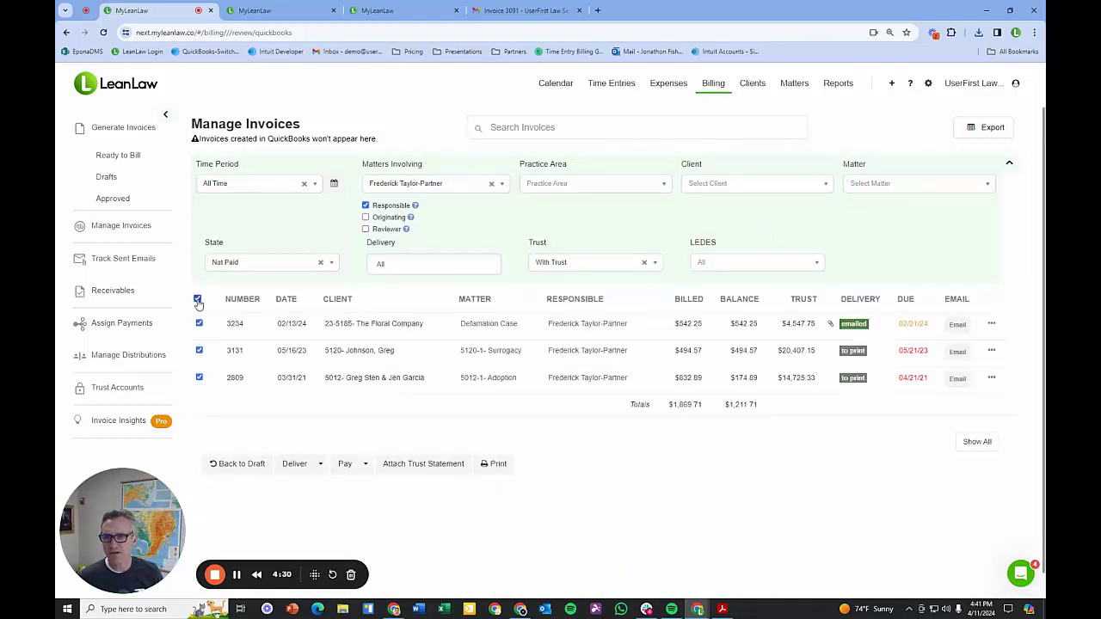
Look over the Pay options and invoice 3234's actions menu, then deselect all invoices.
left_click(365, 463)
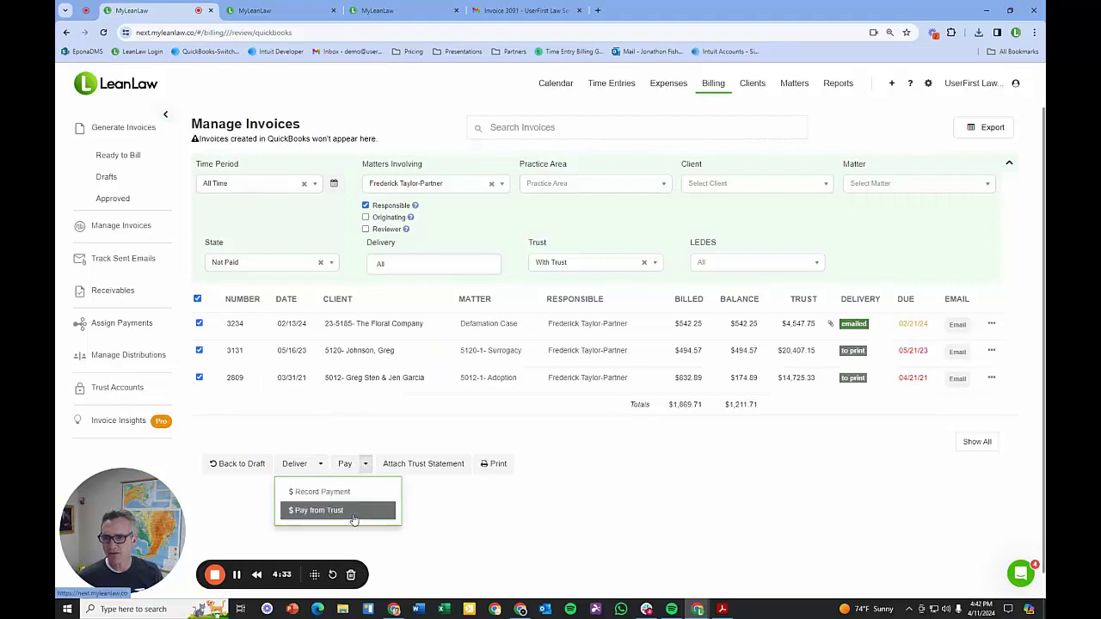
left_click(990, 325)
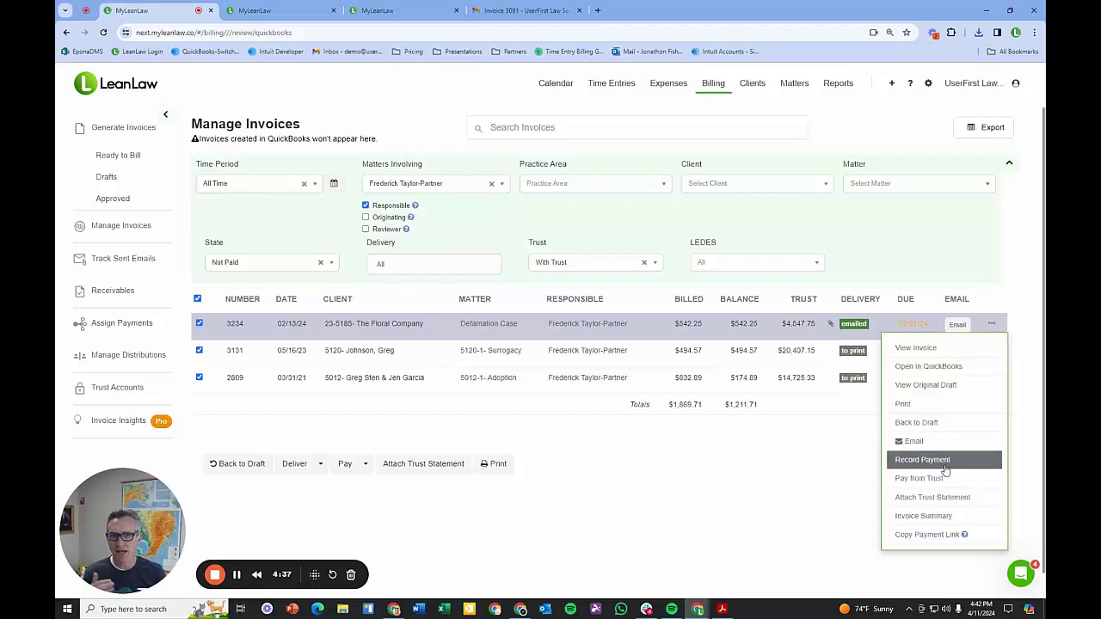
left_click(838, 498)
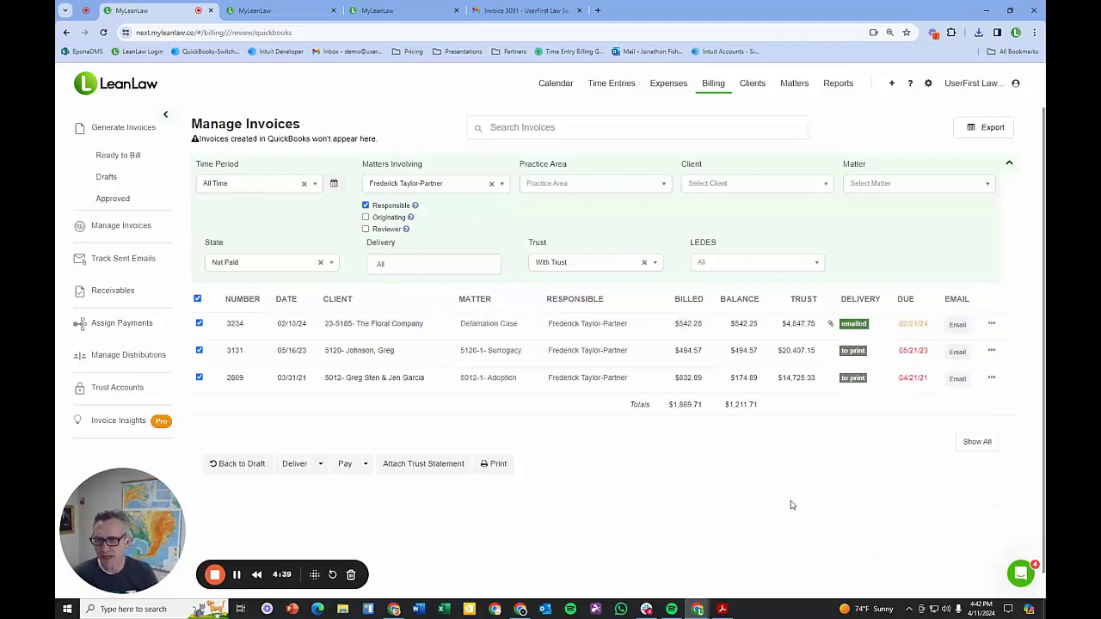
left_click(198, 299)
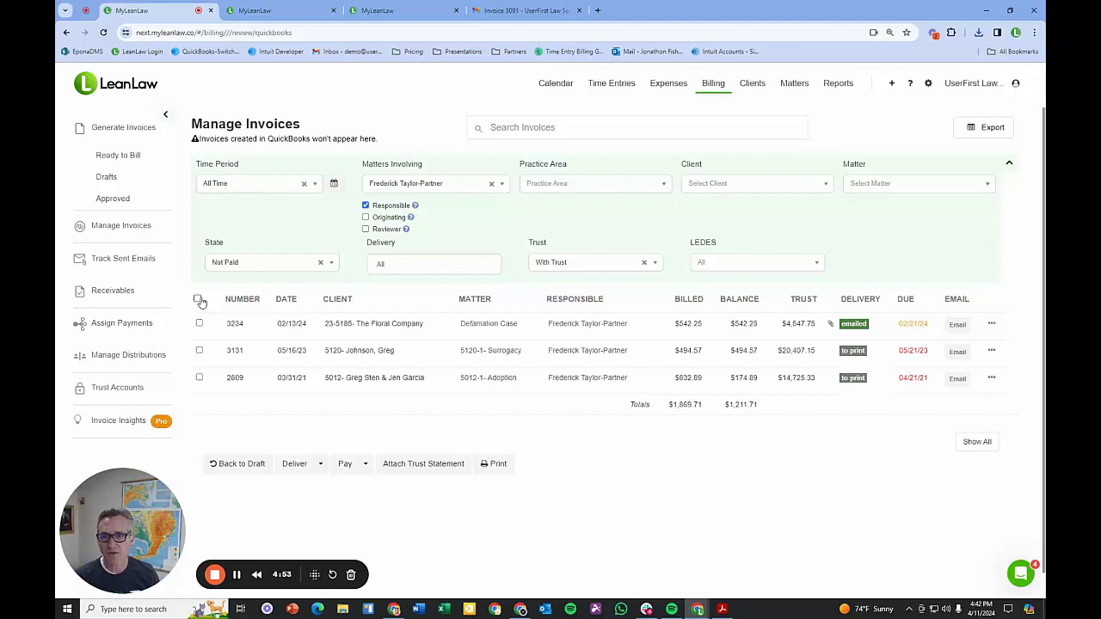
Keep State at Not Paid and set Delivery to Ready to email, leaving invoices 3252, 3157 and 3156.
left_click(633, 270)
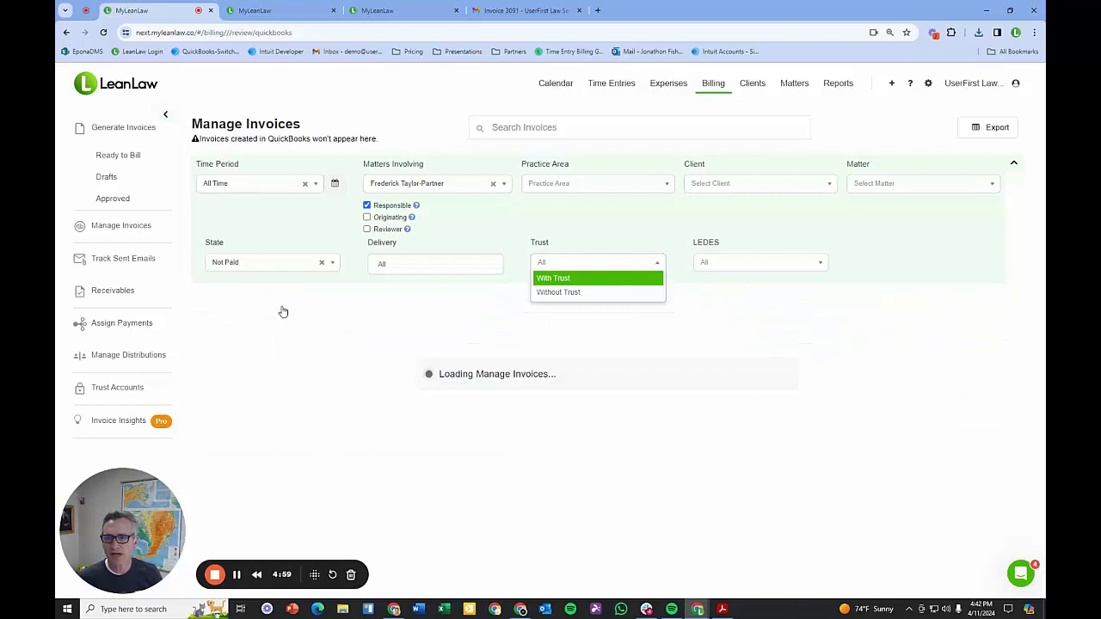
left_click(267, 267)
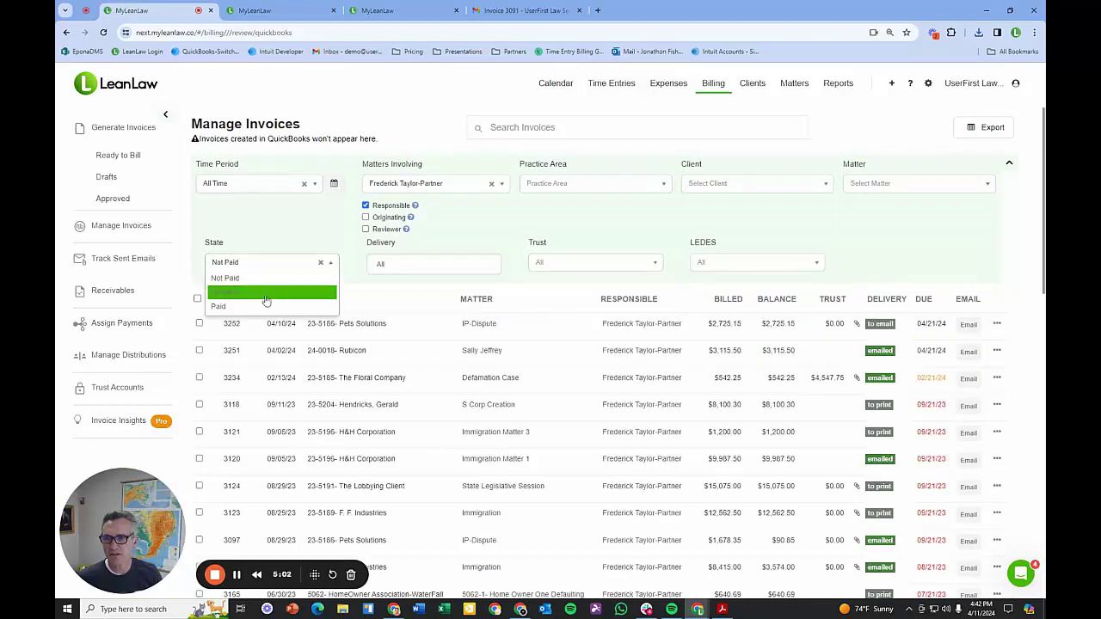
left_click(284, 239)
left_click(387, 264)
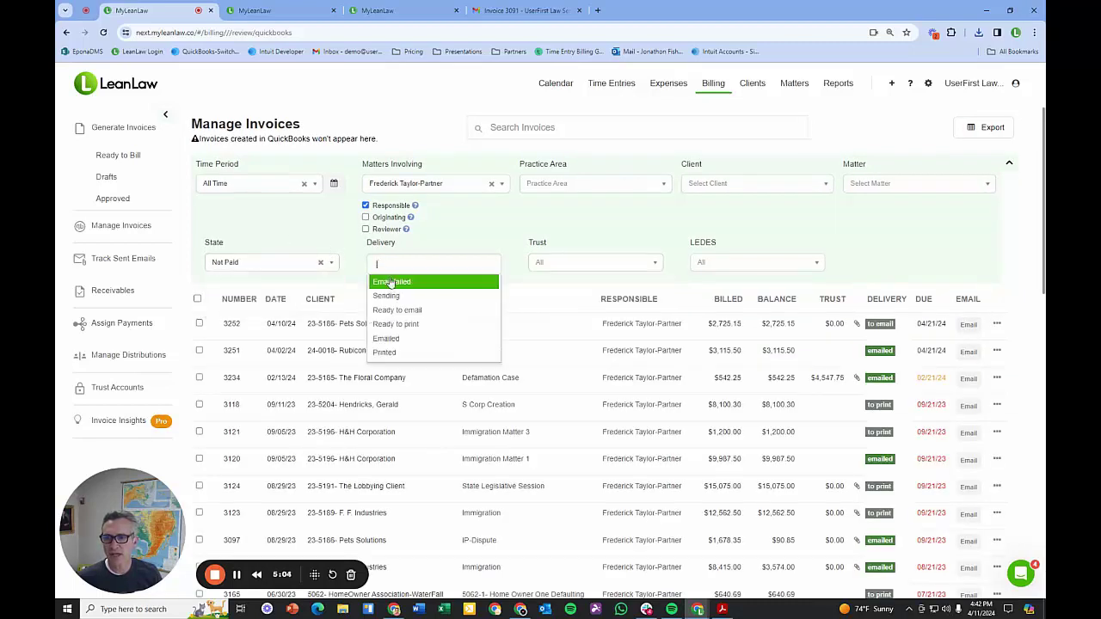
left_click(409, 312)
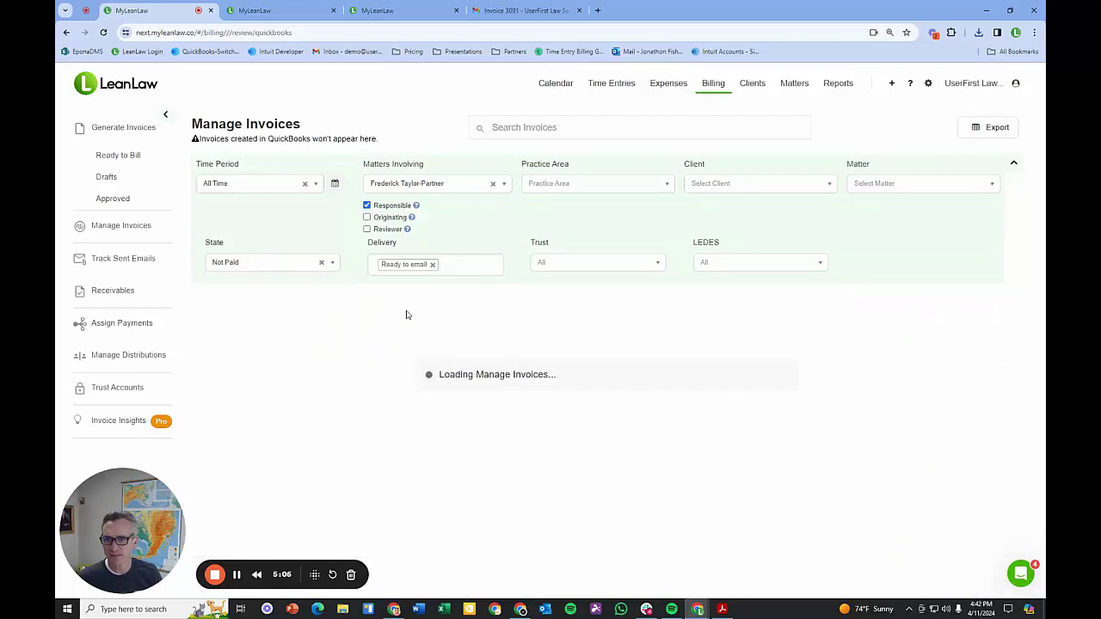
Select all three invoices and view the Deliver options without choosing one.
left_click(197, 299)
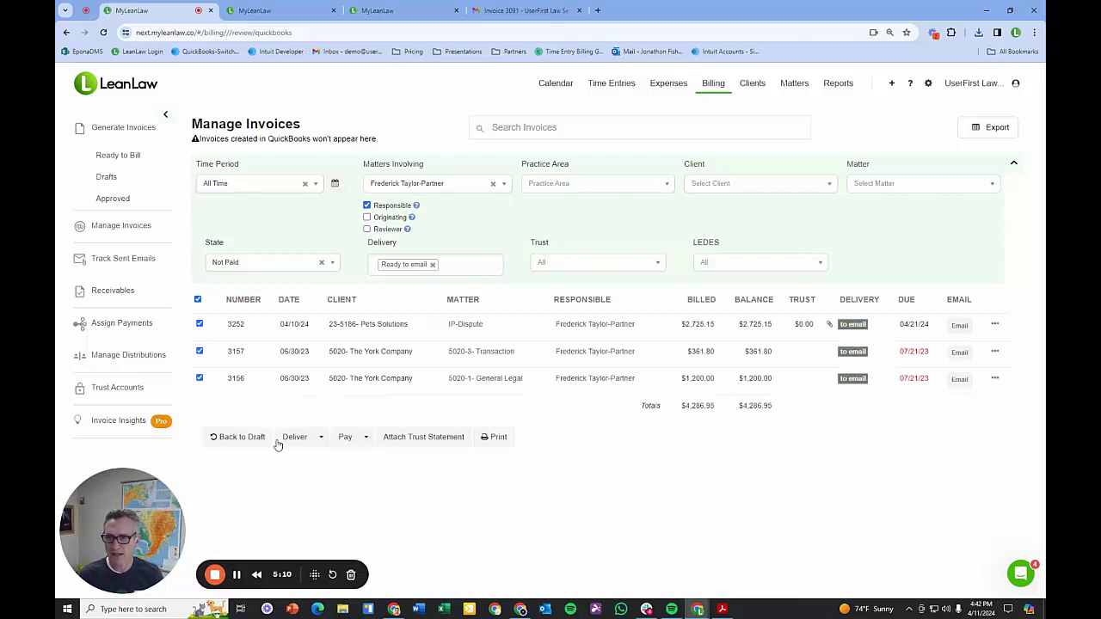
left_click(321, 437)
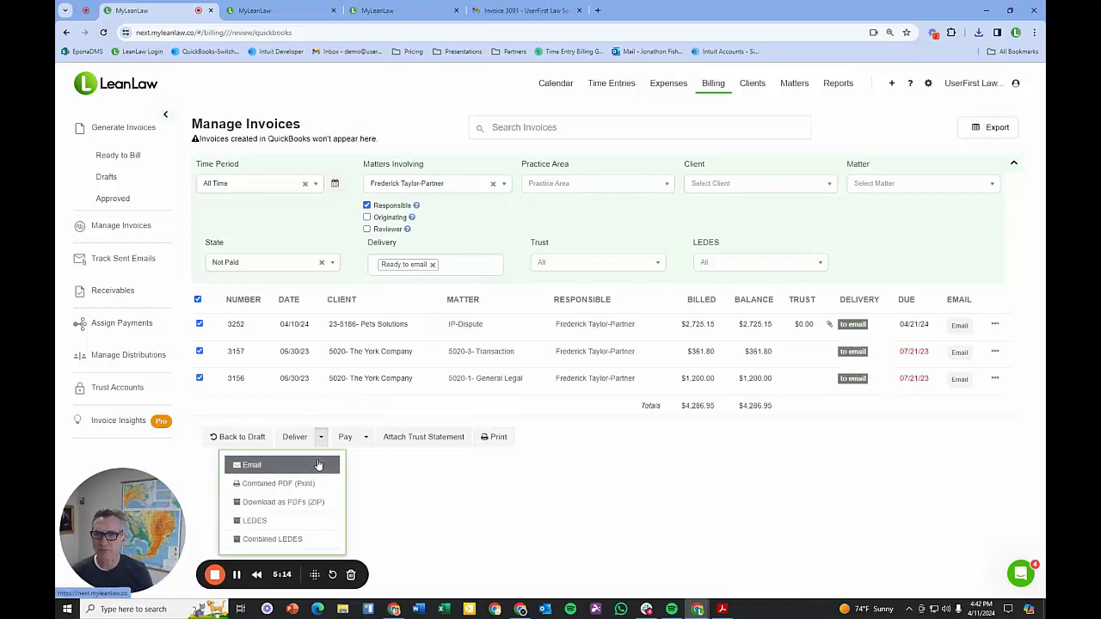
left_click(352, 484)
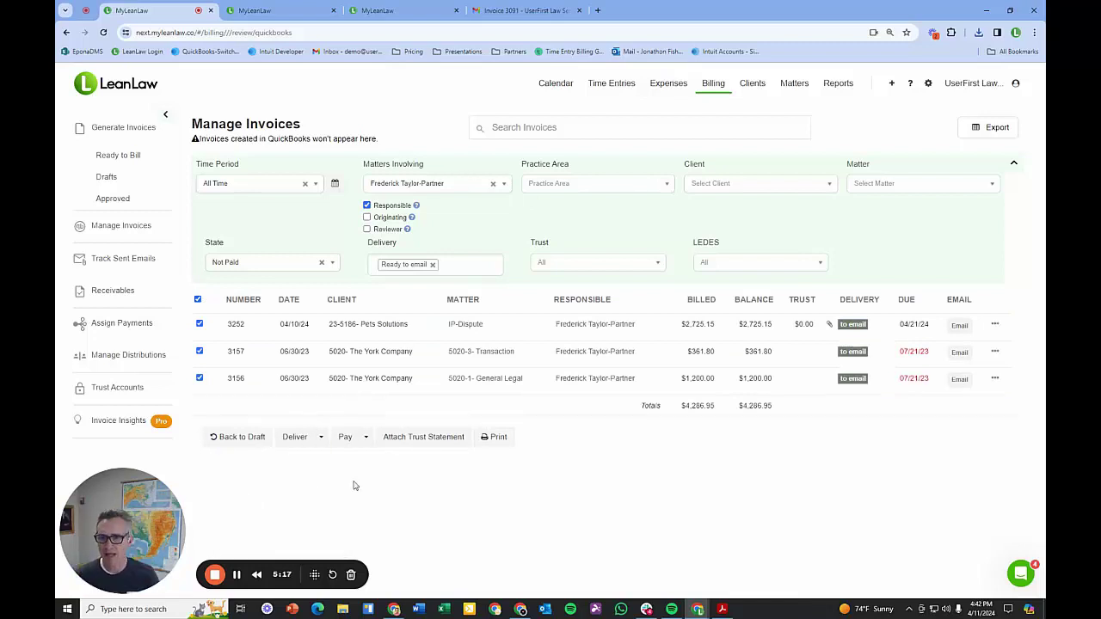
Change the Delivery filter to Ready to print, select all, and review Deliver options including combined PDF.
left_click(432, 265)
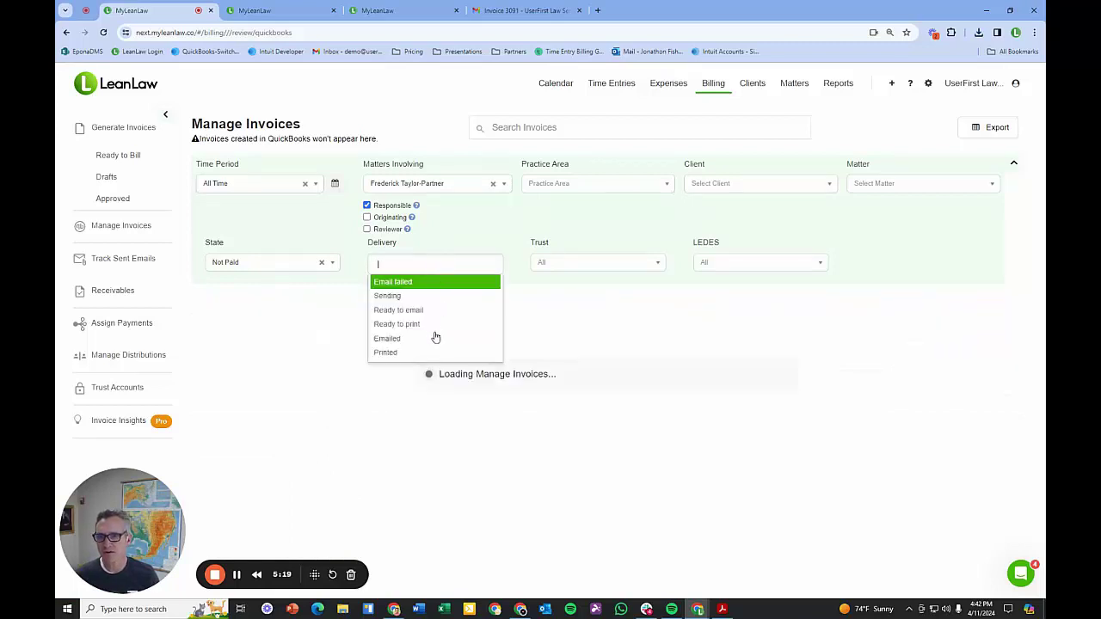
left_click(424, 325)
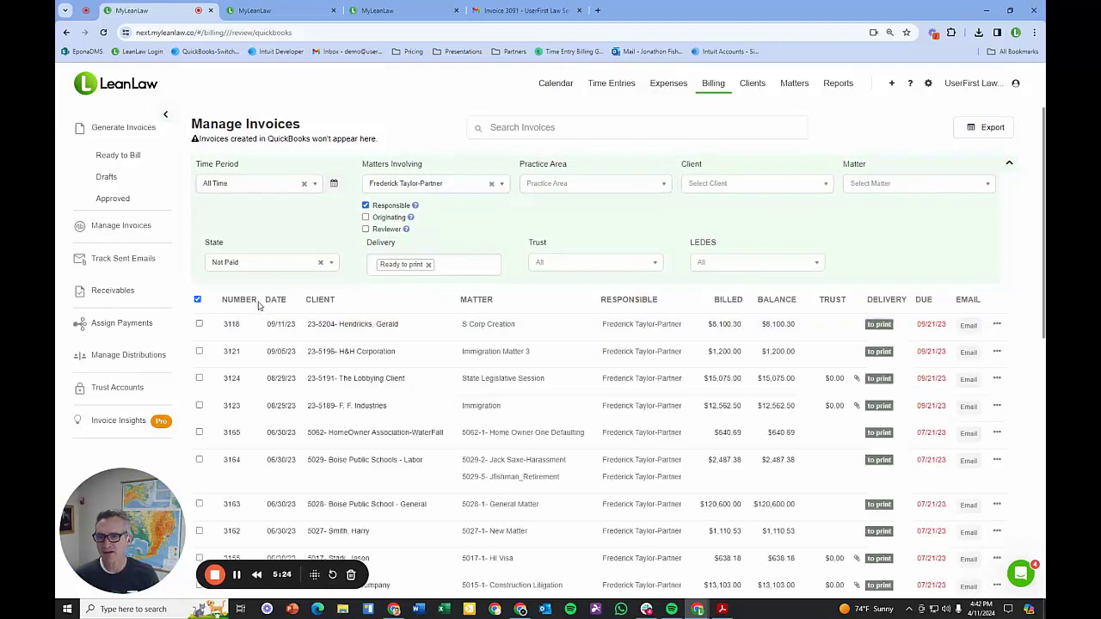
left_click(197, 300)
scroll(237, 365, "down", 5)
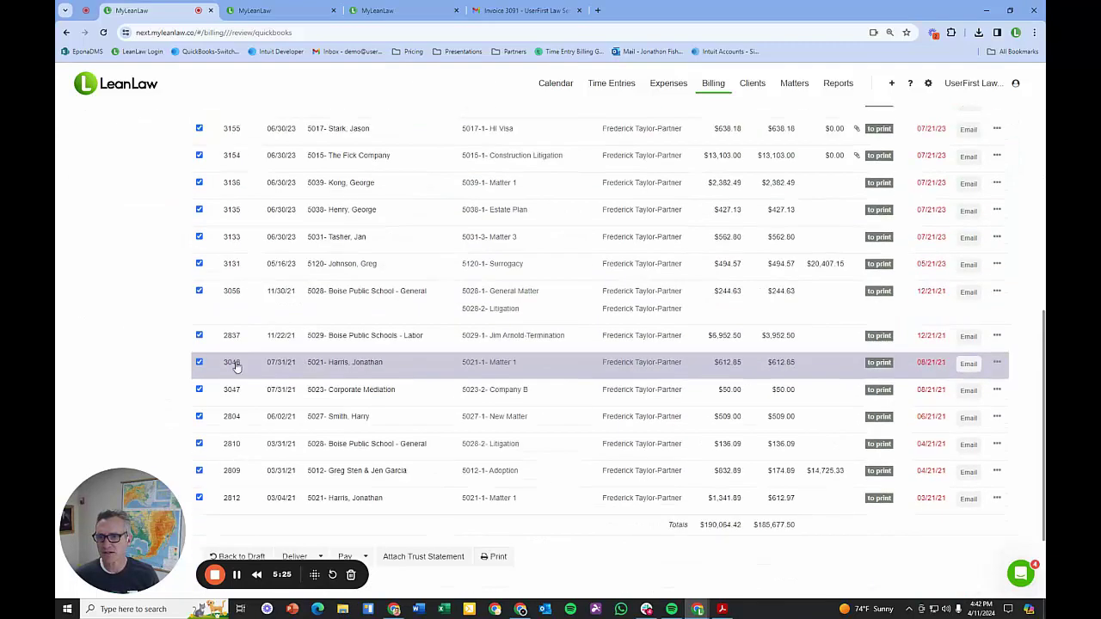
scroll(288, 482, "down", 2)
left_click(321, 440)
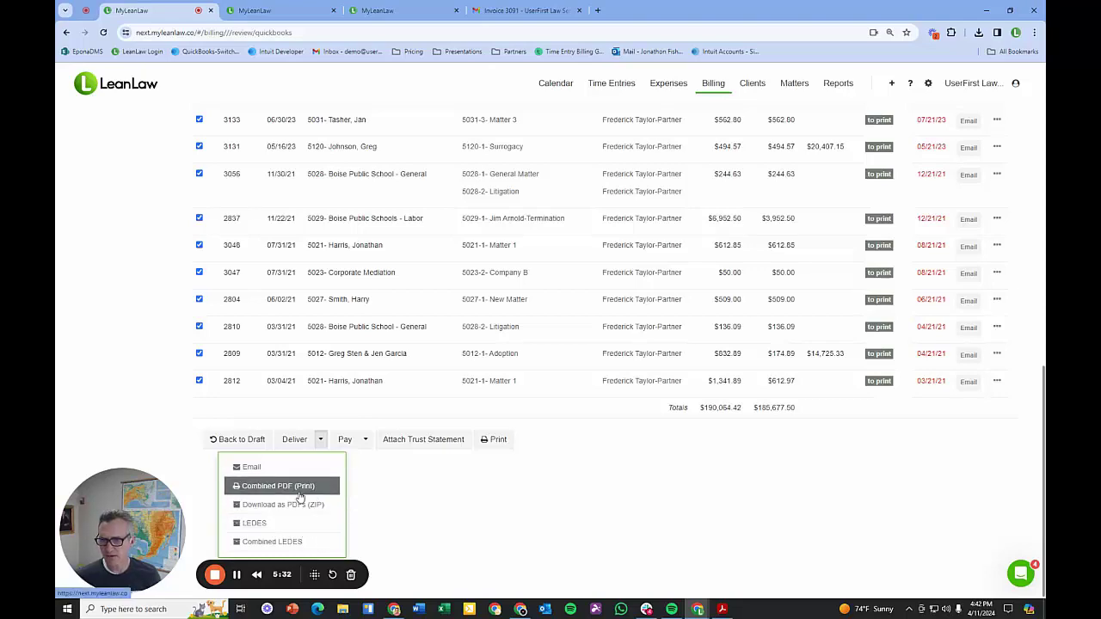
Deselect all the ready-to-print invoices, keeping the State filter at Not Paid.
scroll(536, 449, "up", 8)
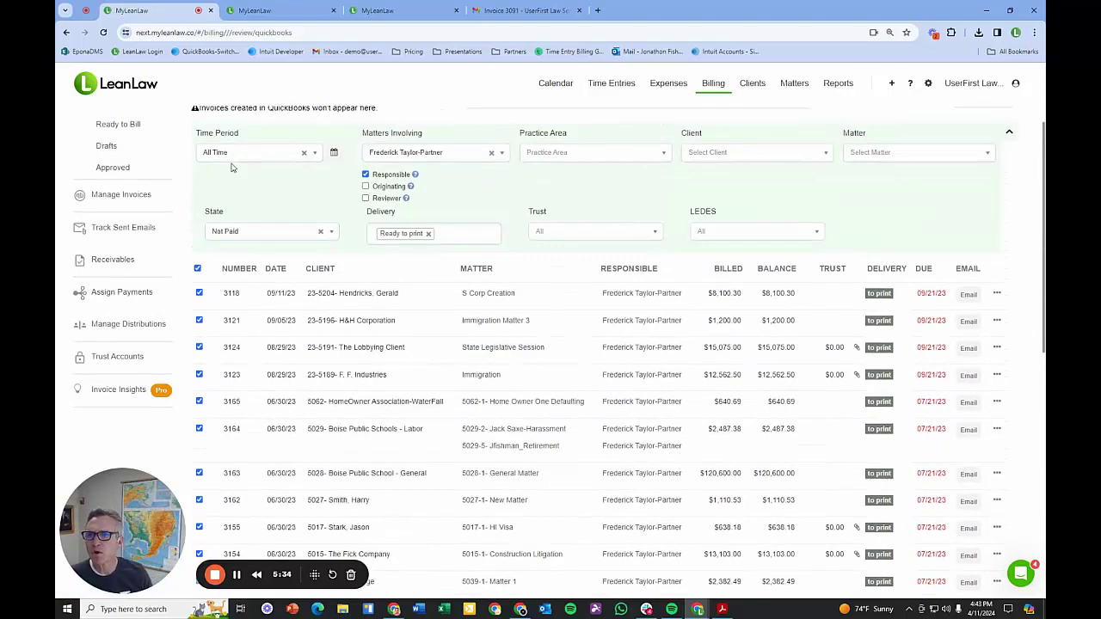
left_click(197, 268)
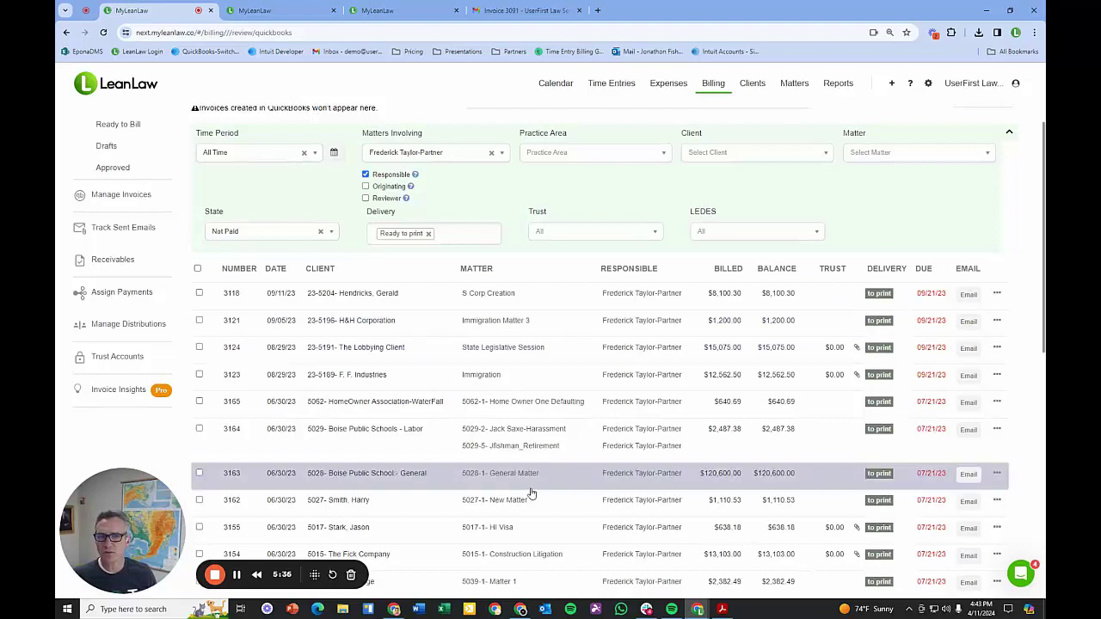
left_click(291, 240)
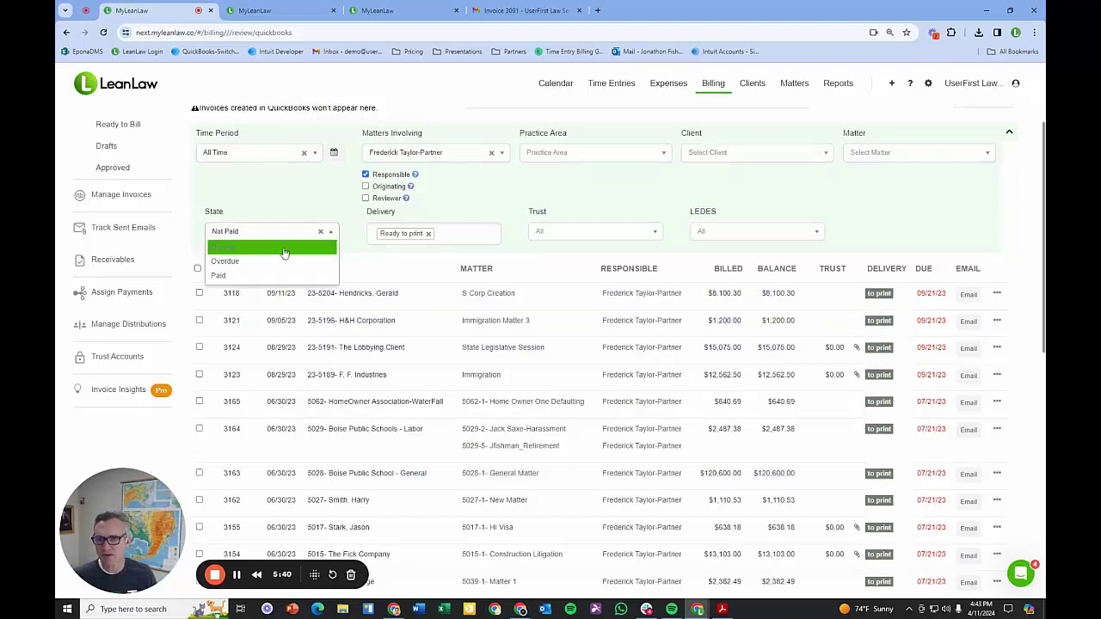
left_click(847, 211)
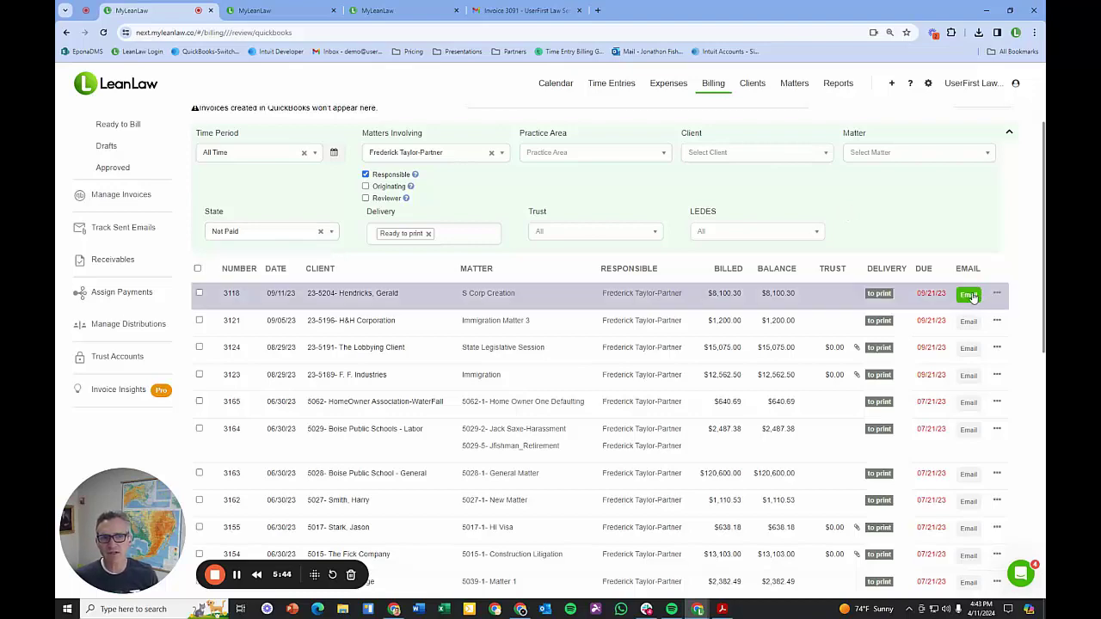
left_click(970, 295)
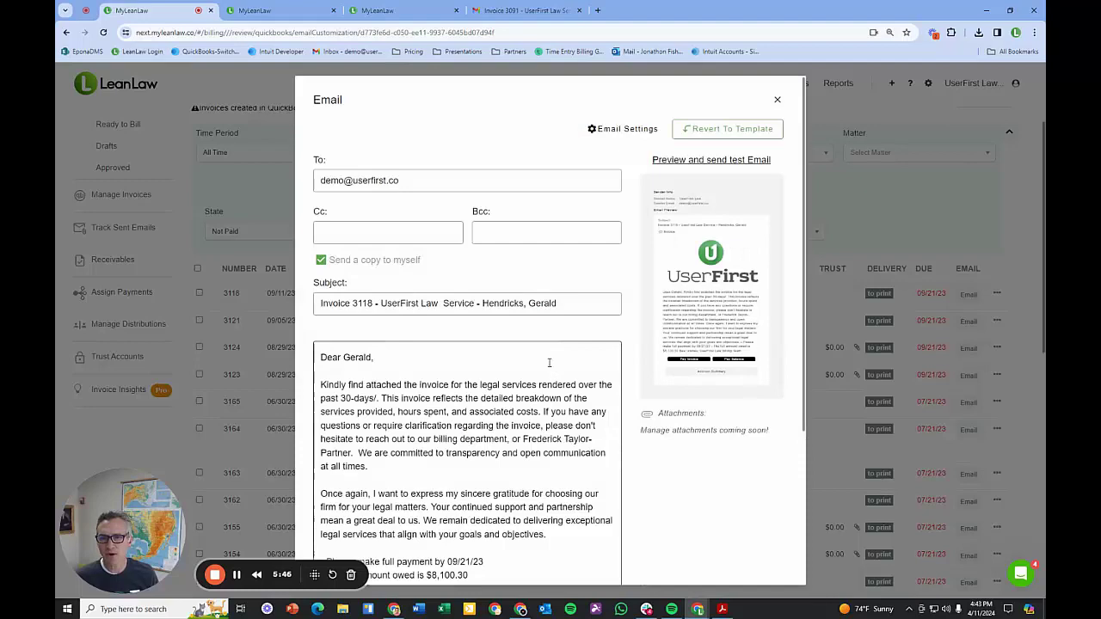
scroll(433, 409, "down", 3)
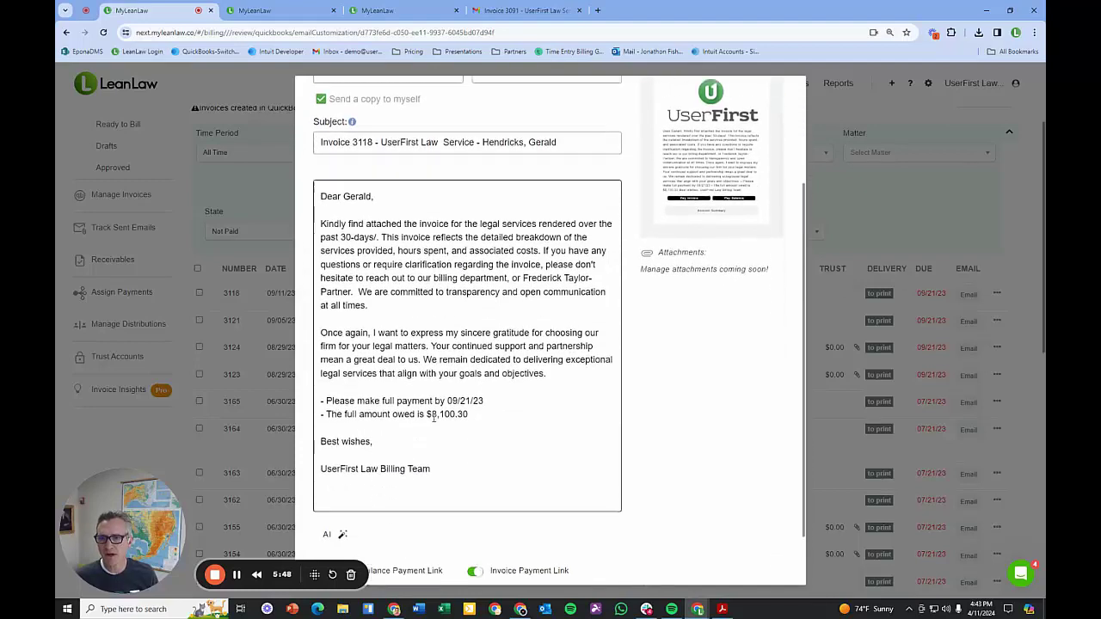
scroll(433, 417, "up", 5)
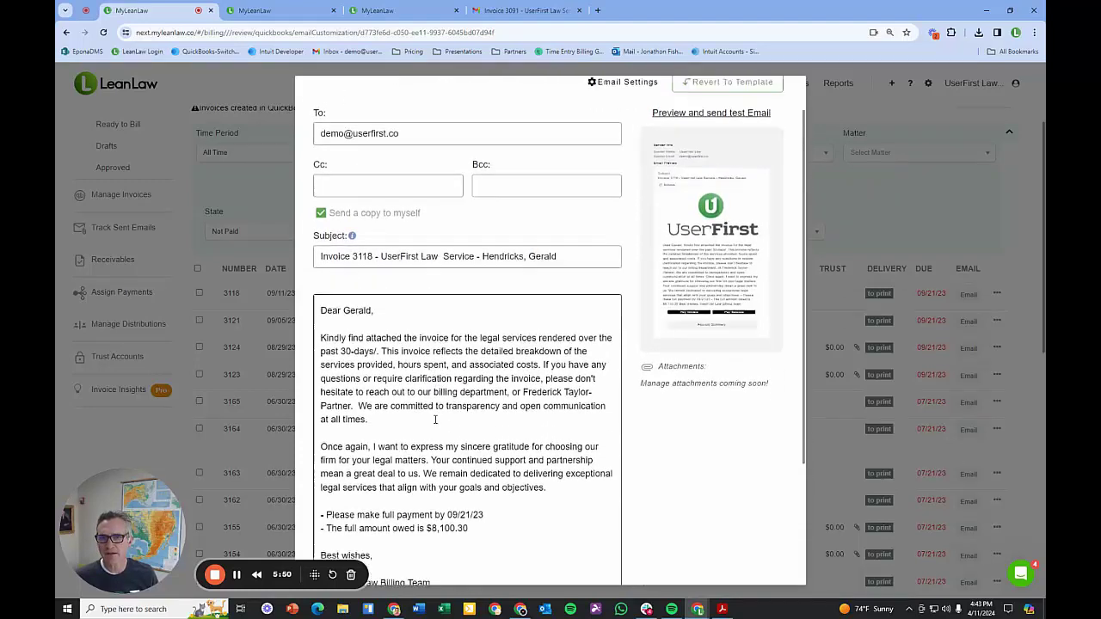
scroll(481, 465, "down", 5)
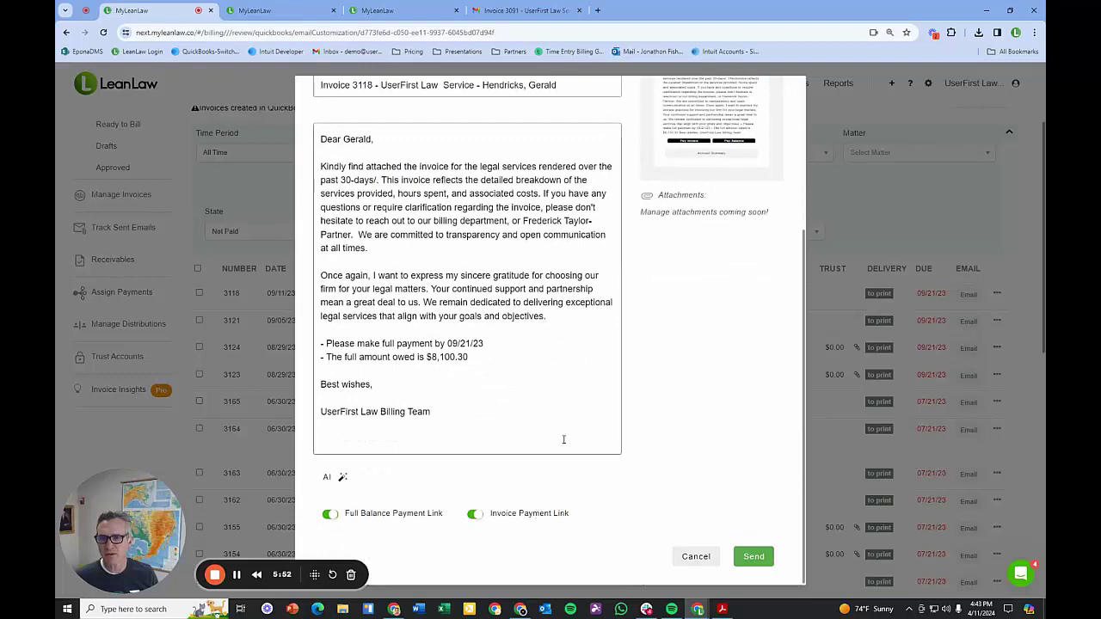
scroll(565, 434, "up", 3)
scroll(567, 428, "up", 1)
scroll(567, 429, "down", 5)
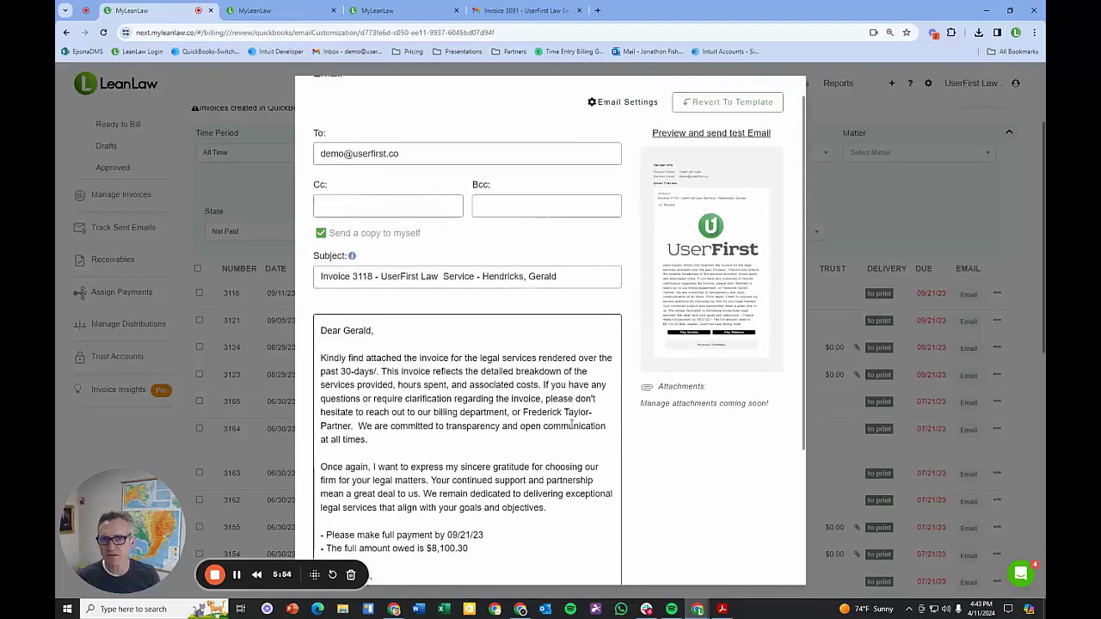
left_click(695, 557)
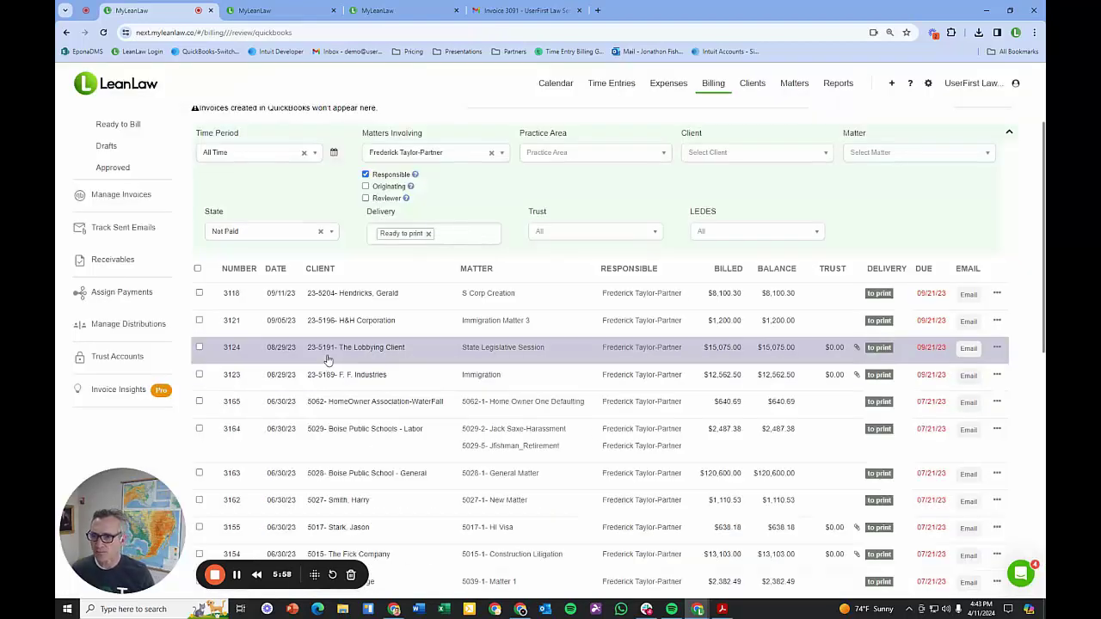
Open Track Sent Emails and review each sent invoice email's opened, clicked or delivered status.
left_click(123, 228)
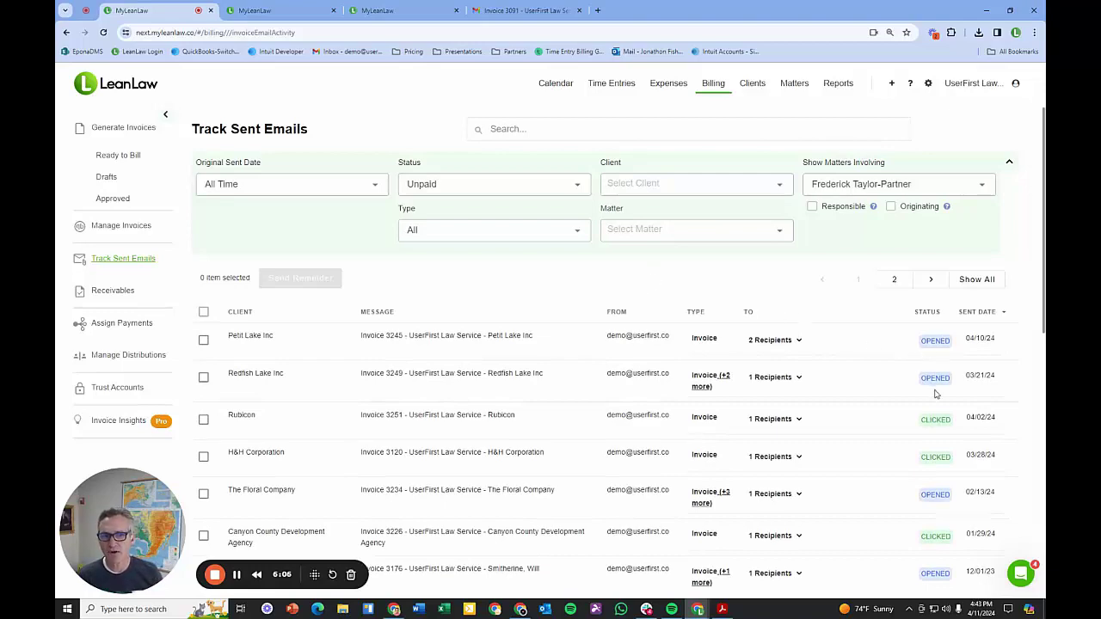
scroll(936, 396, "down", 3)
scroll(802, 386, "up", 1)
scroll(802, 386, "up", 2)
scroll(769, 373, "down", 1)
Tick the Petit Lake Inc email to enable Send Reminder, then clear the selection.
left_click(204, 255)
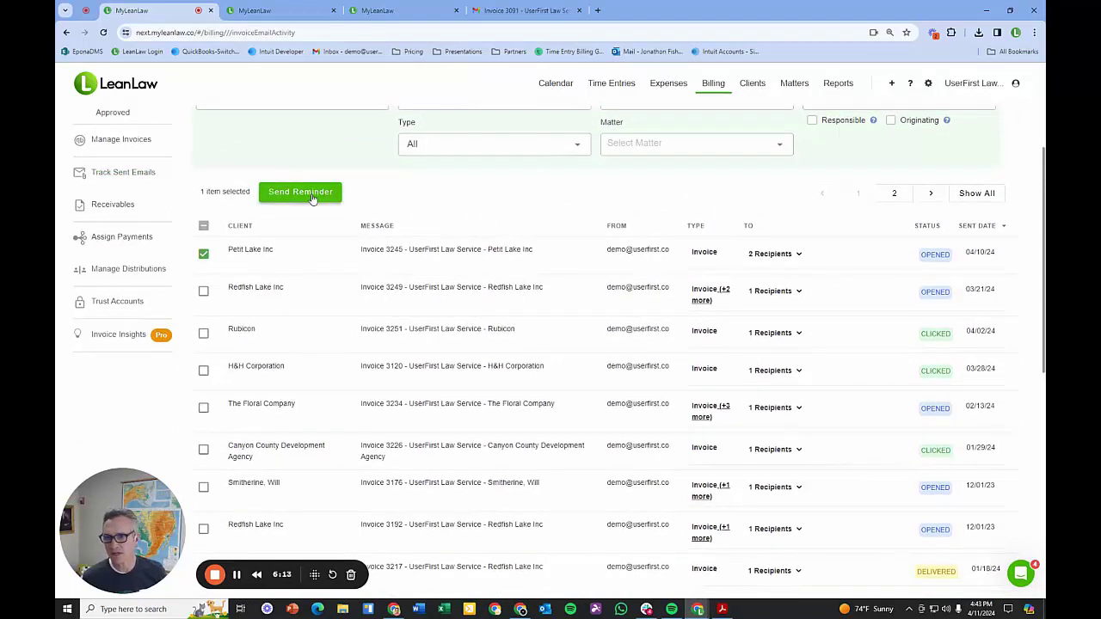
left_click(309, 196)
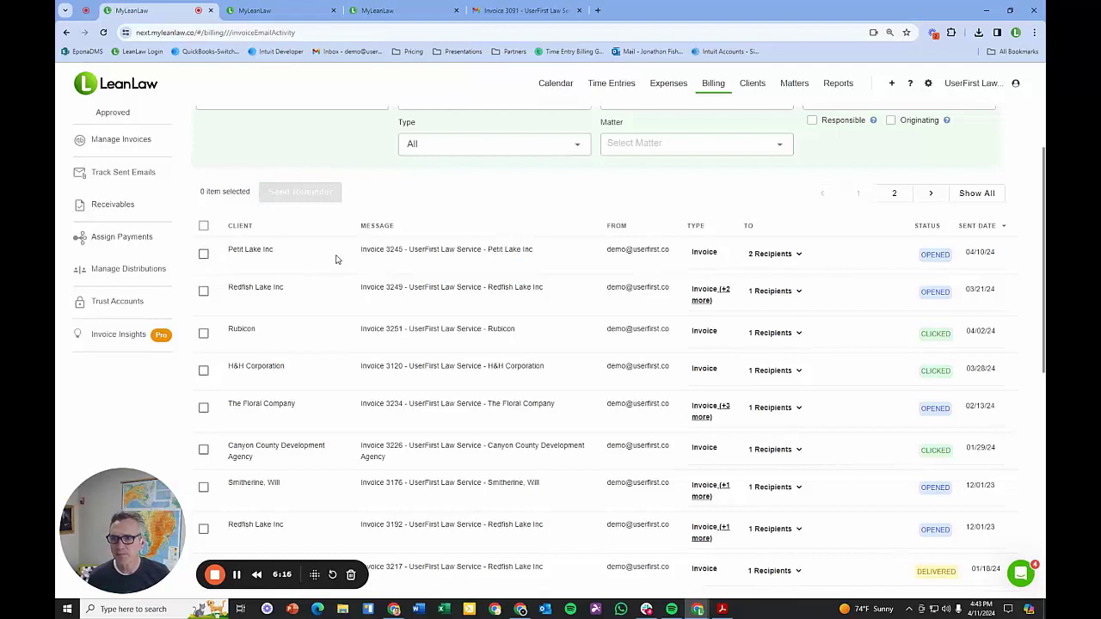
scroll(336, 260, "up", 1)
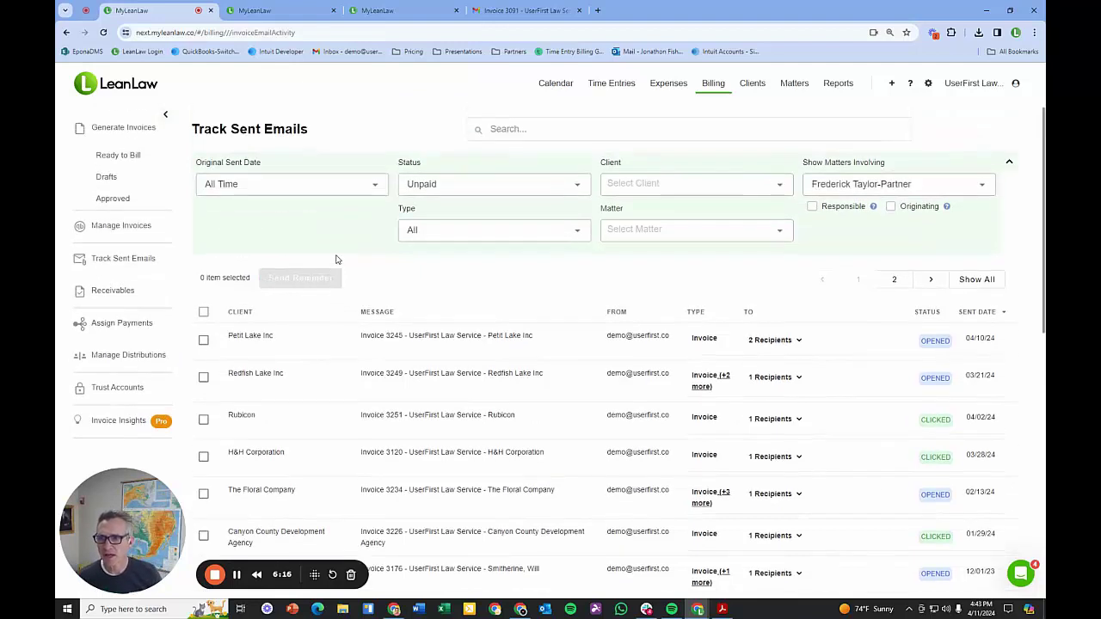
Go back to Manage Invoices with the Not Paid and Ready to print filters.
left_click(147, 228)
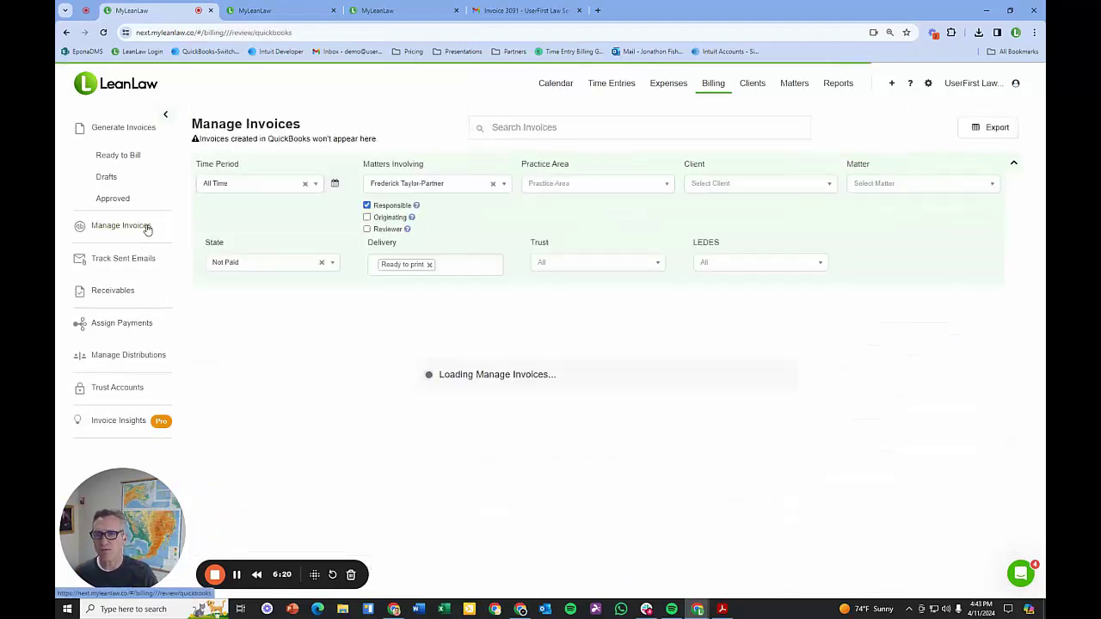